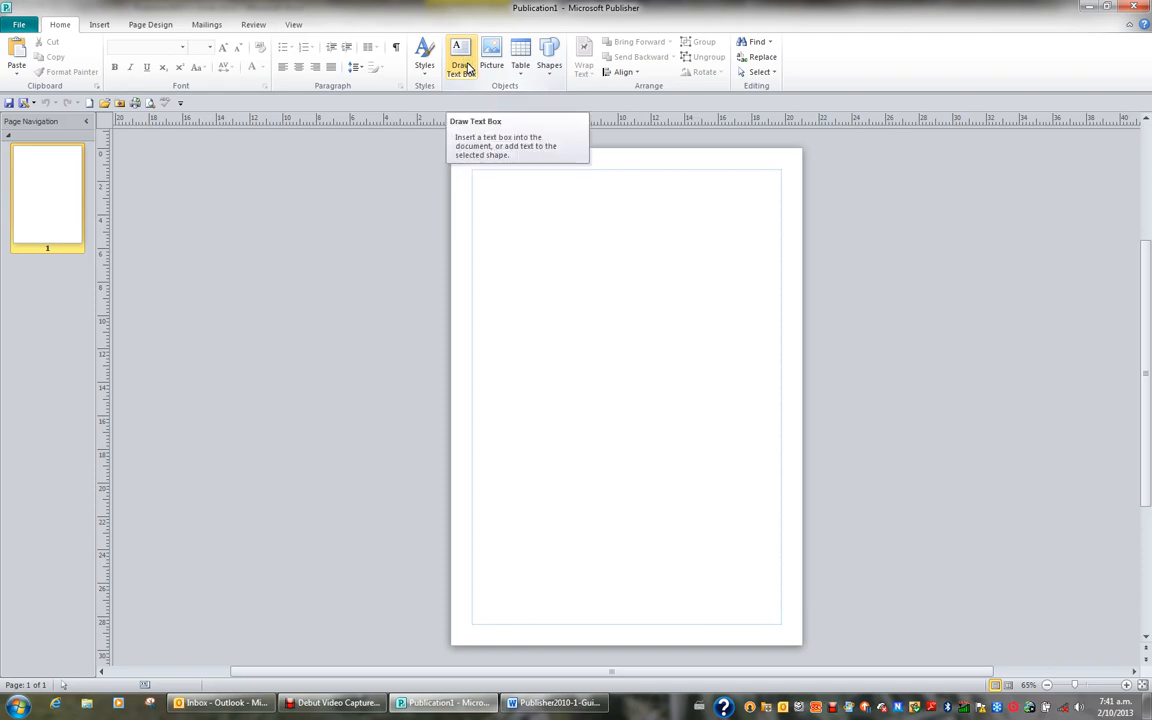
Draw a text box about 10.5 × 13.4 cm in the page's upper left area and enter "Hello" in it
click(463, 64)
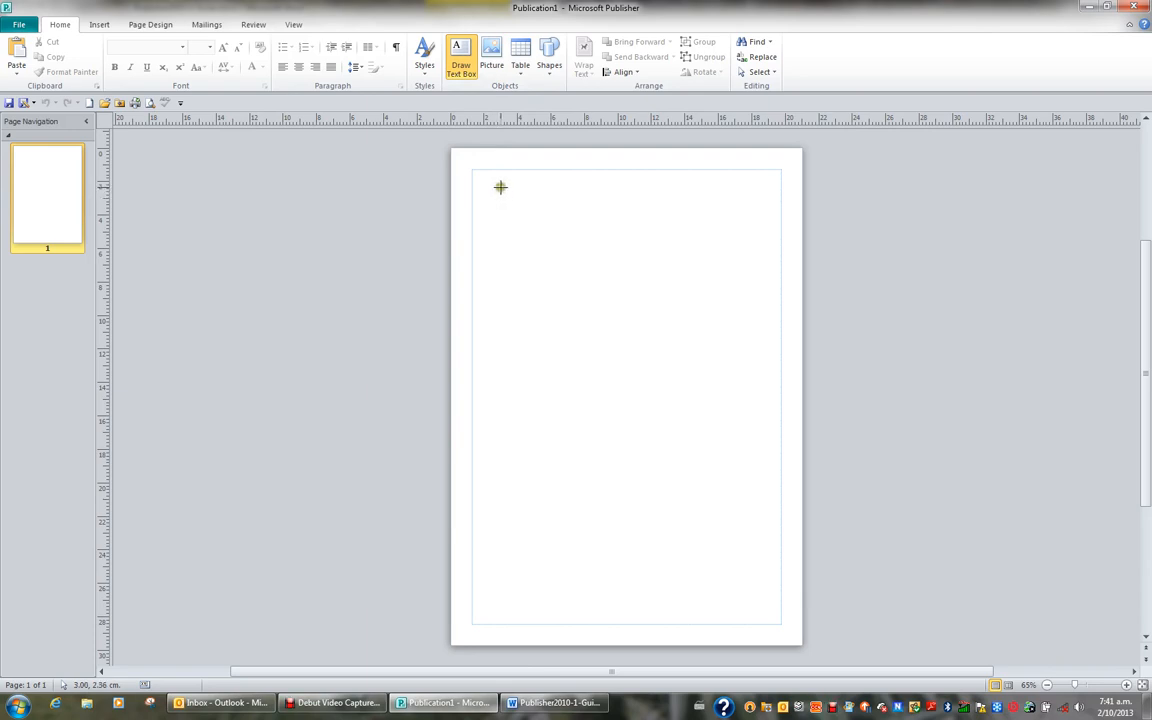
drag(500, 187, 676, 412)
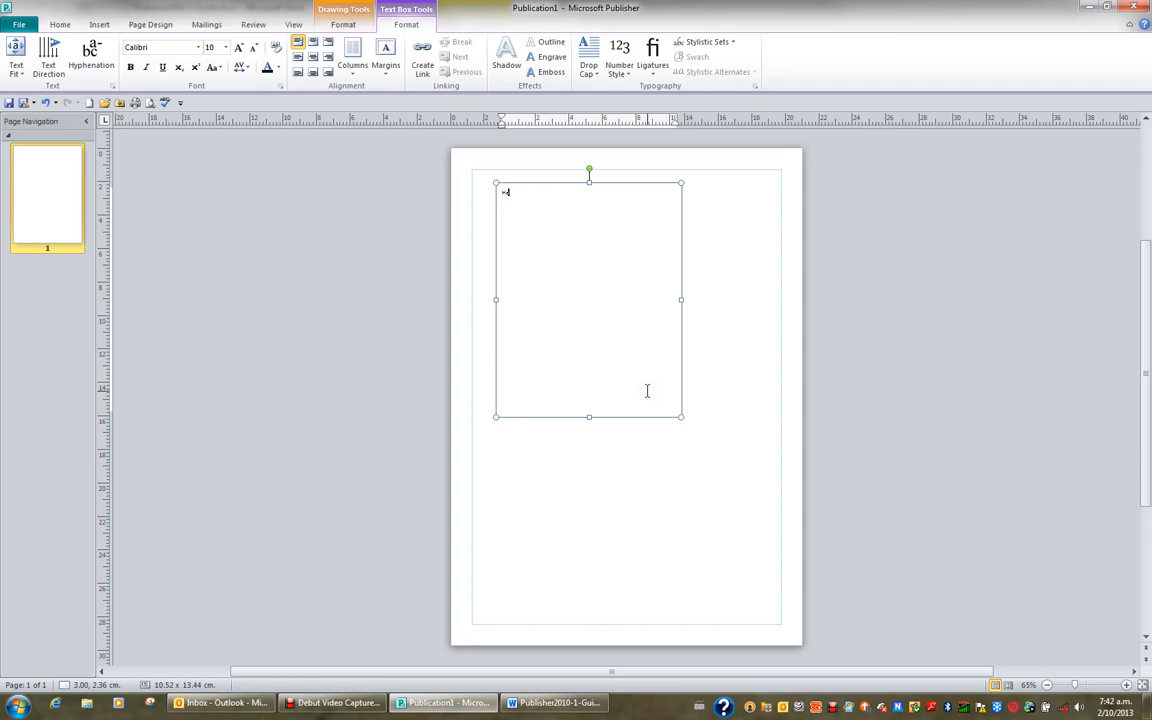
text(el)
click(645, 383)
text(lo)
click(640, 386)
Move the Hello text box to the upper left margin corner and resize it to about 13.7 × 8.9 cm
click(641, 417)
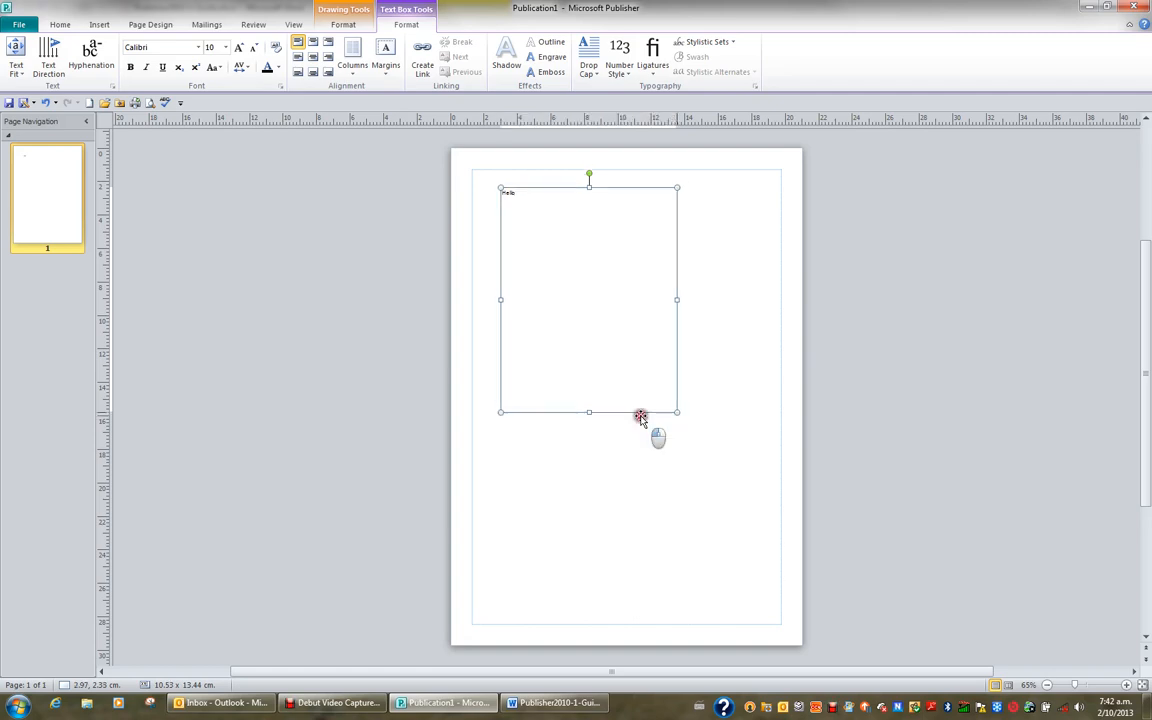
drag(641, 417, 614, 399)
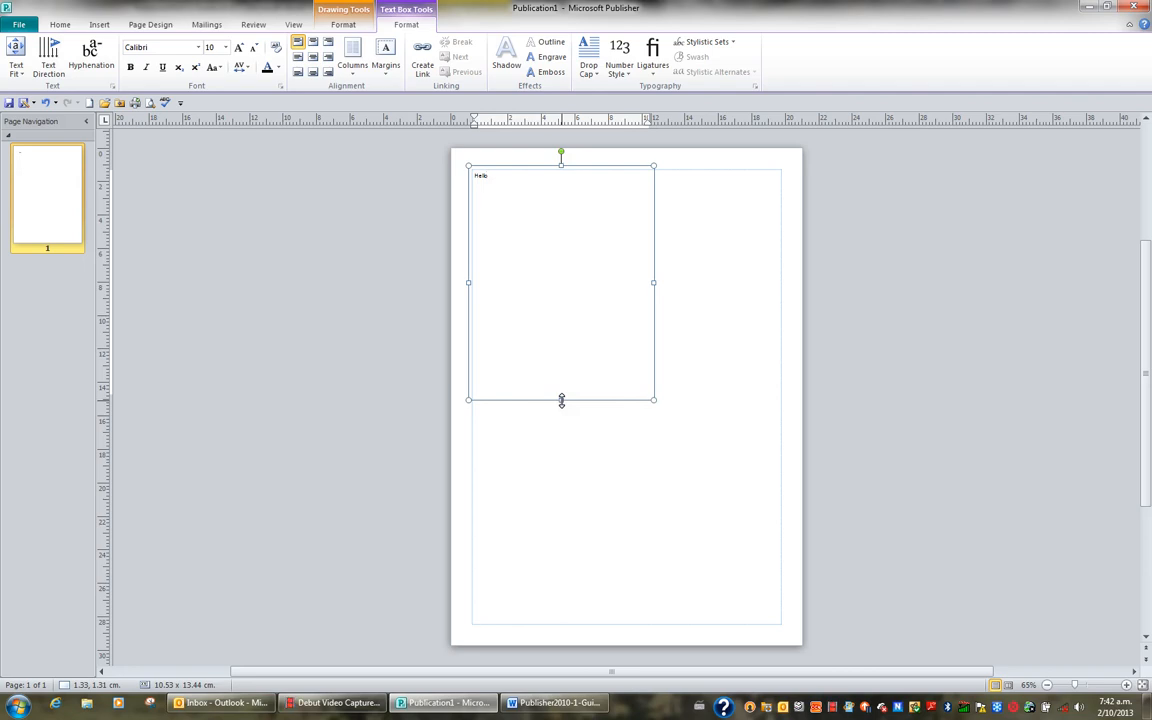
drag(561, 400, 573, 280)
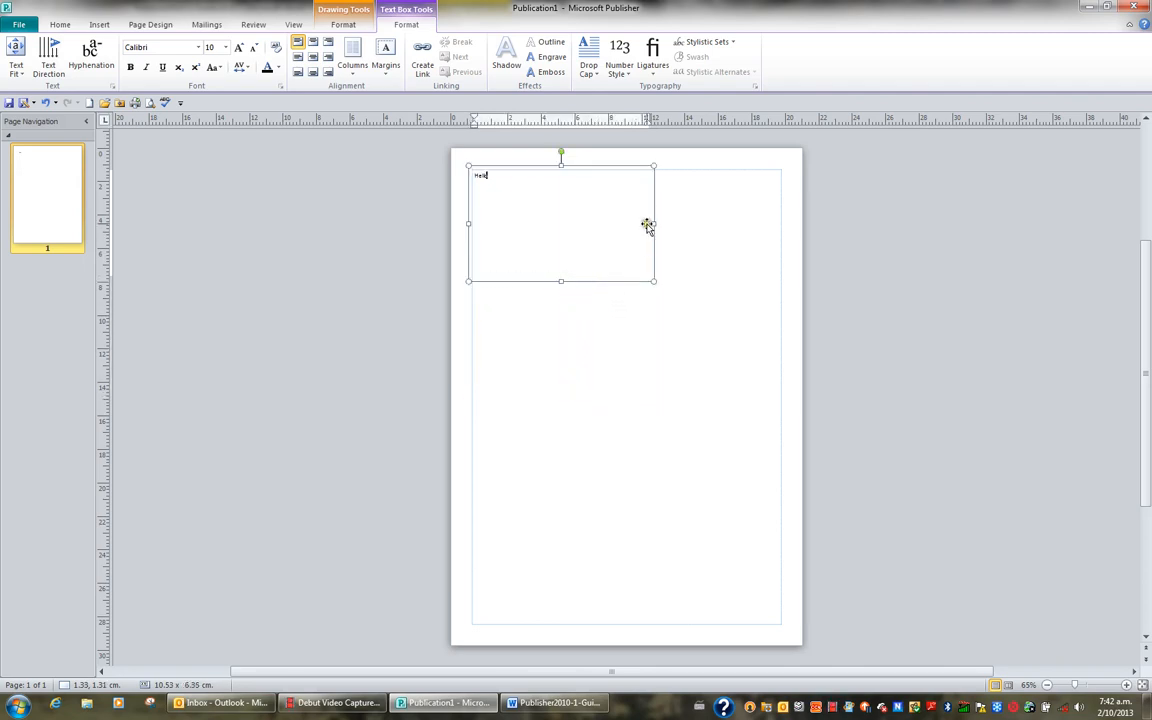
drag(654, 224, 707, 231)
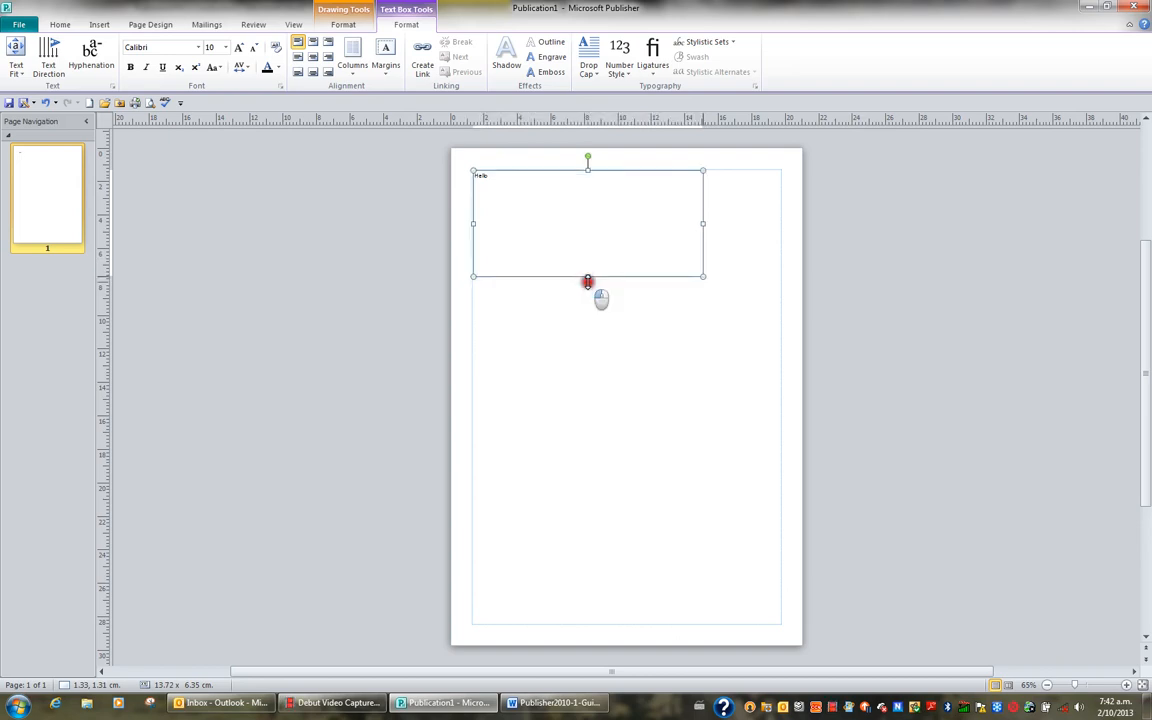
drag(587, 281, 584, 324)
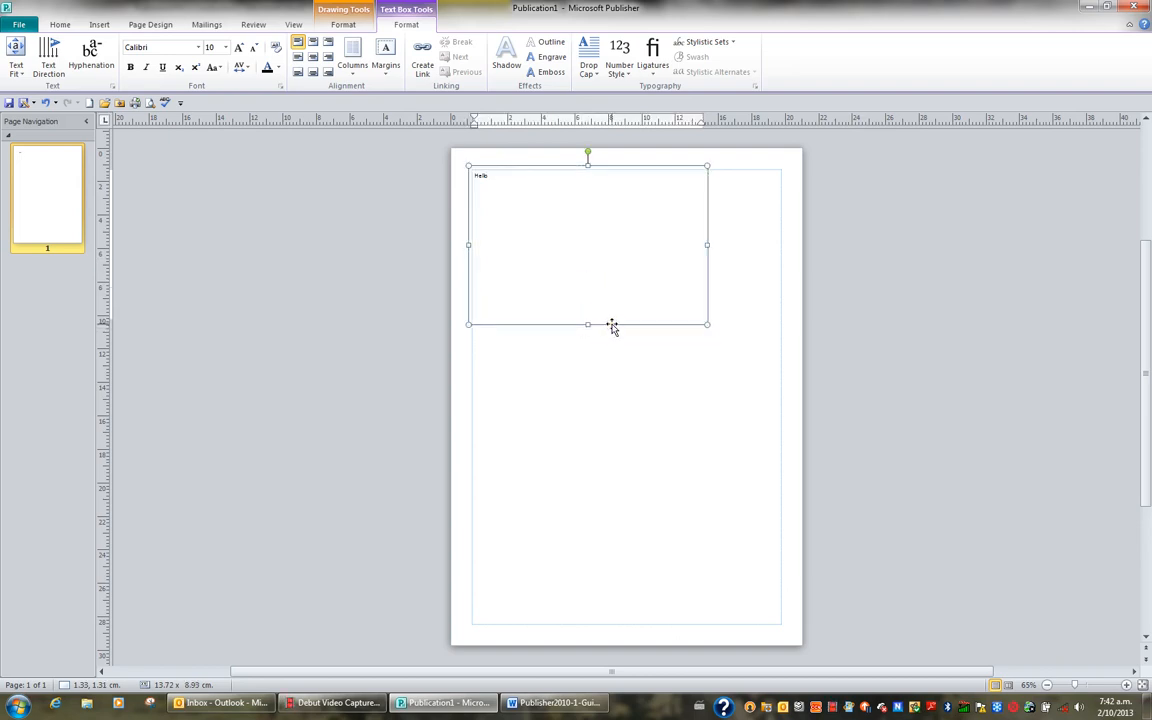
Move the Hello text box down to the middle of the page and delete it
drag(612, 327, 644, 444)
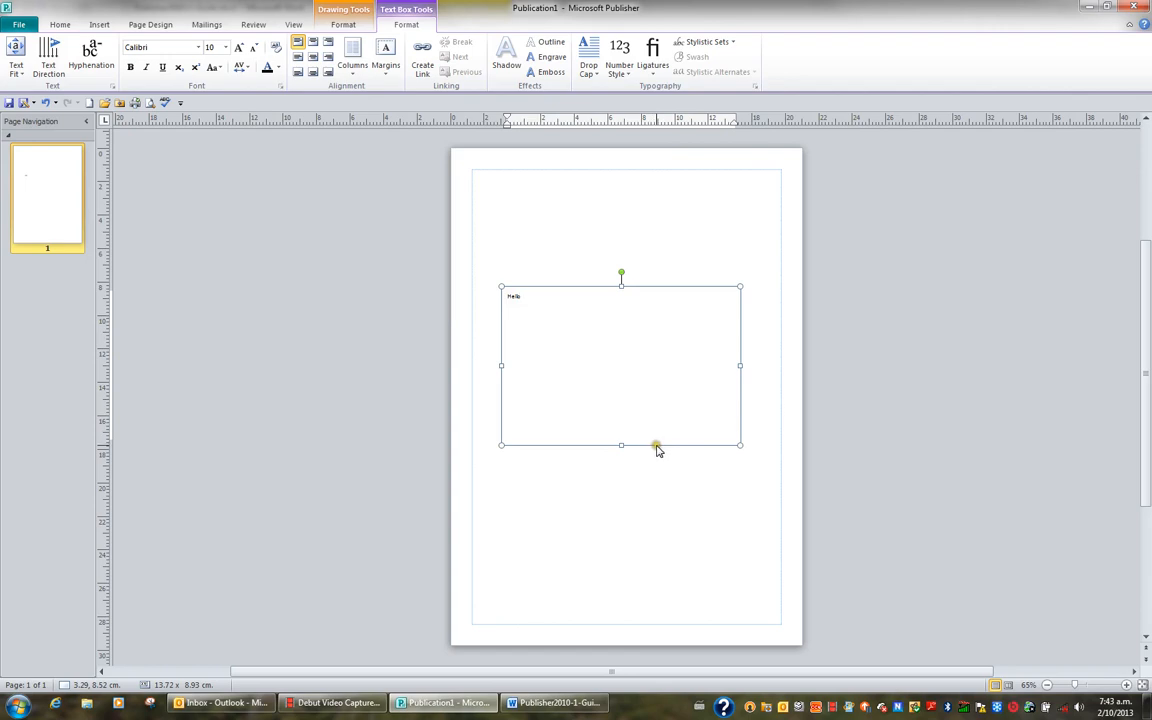
click(655, 446)
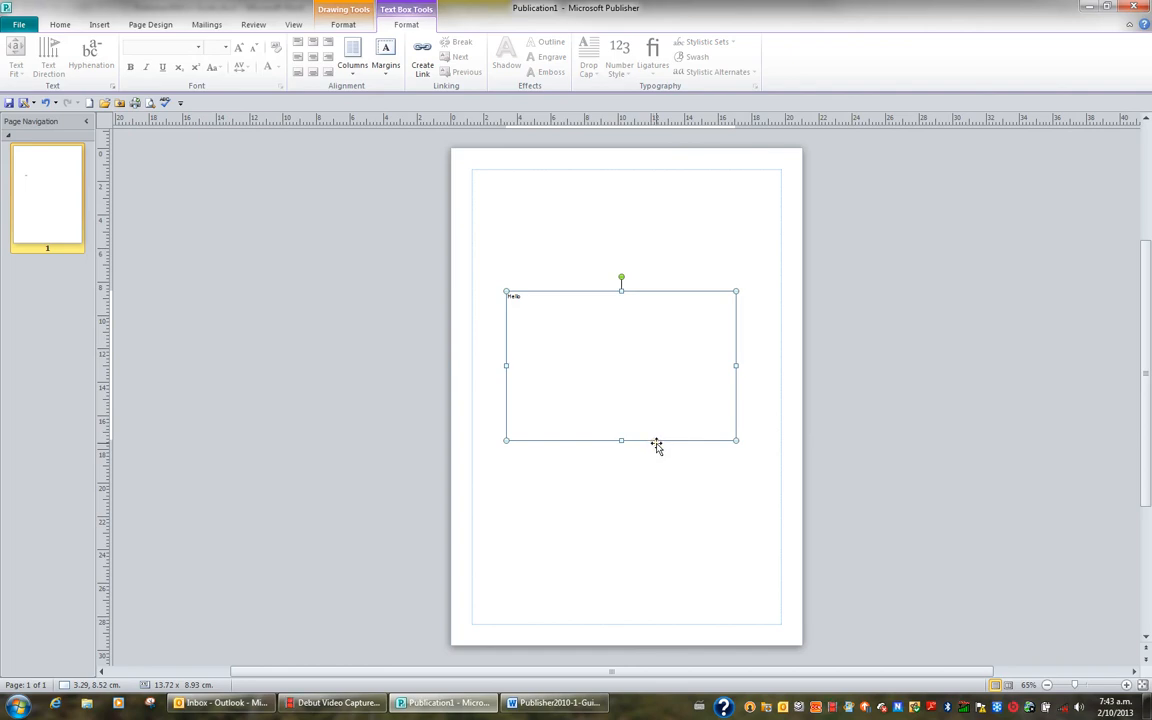
key(Delete)
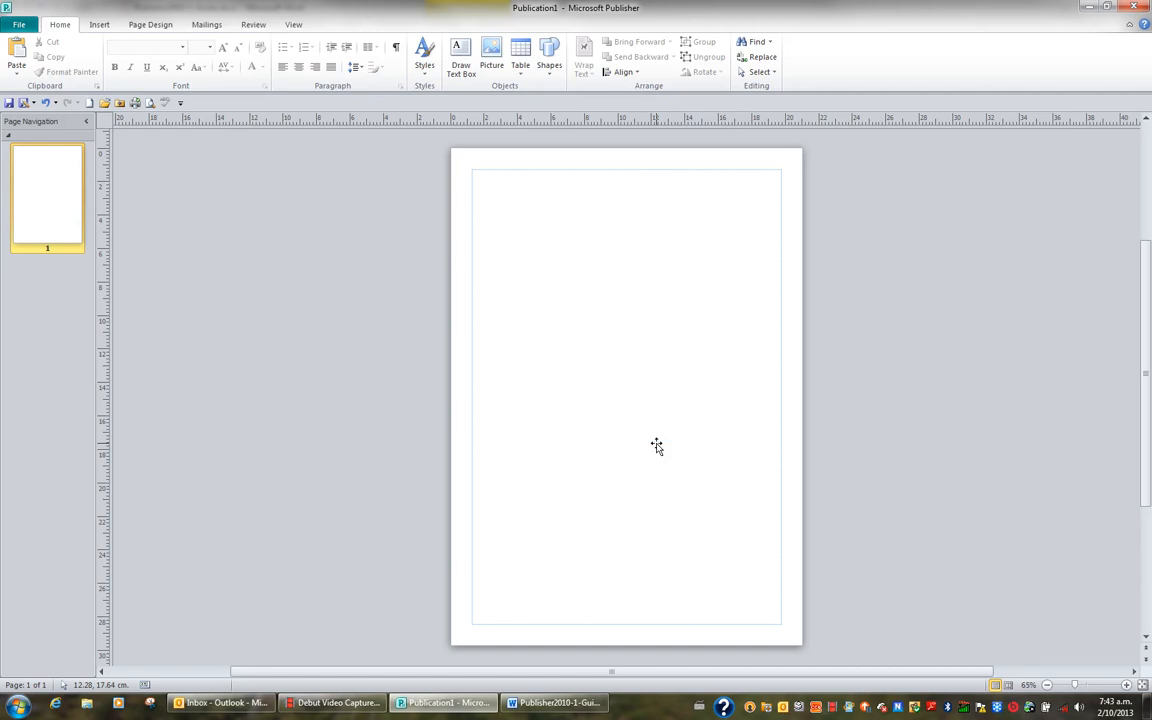
click(655, 446)
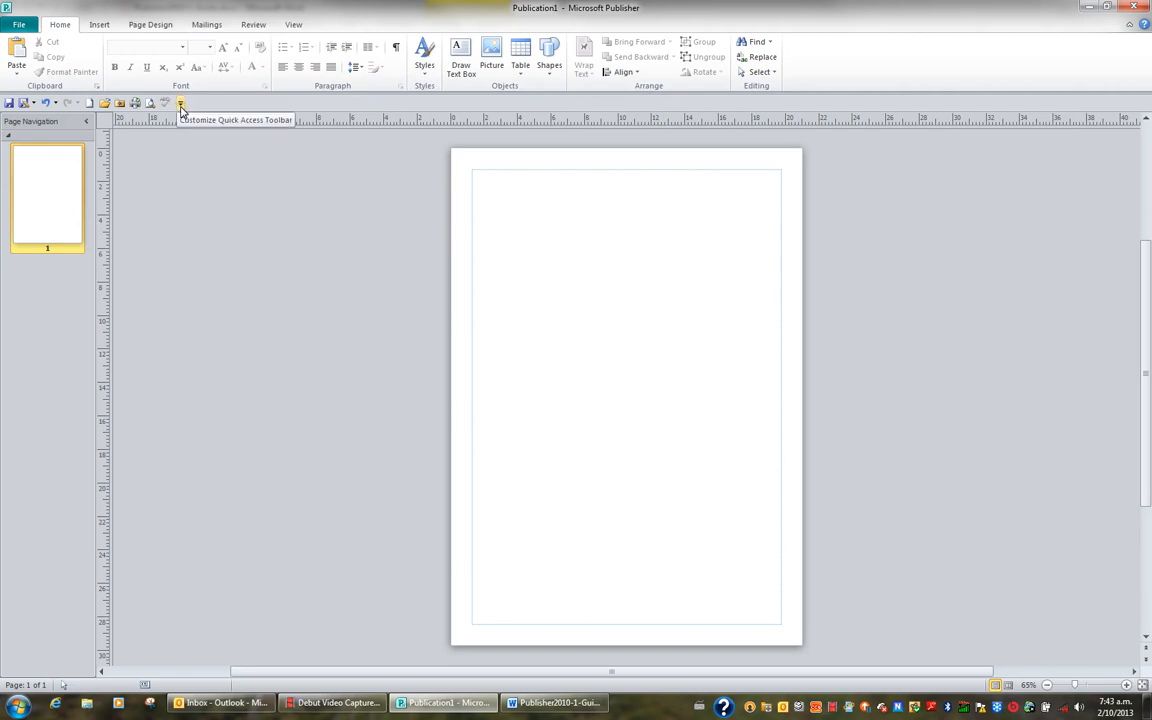
Undo the deletion of the Hello text box, redo it, and undo it again
click(46, 104)
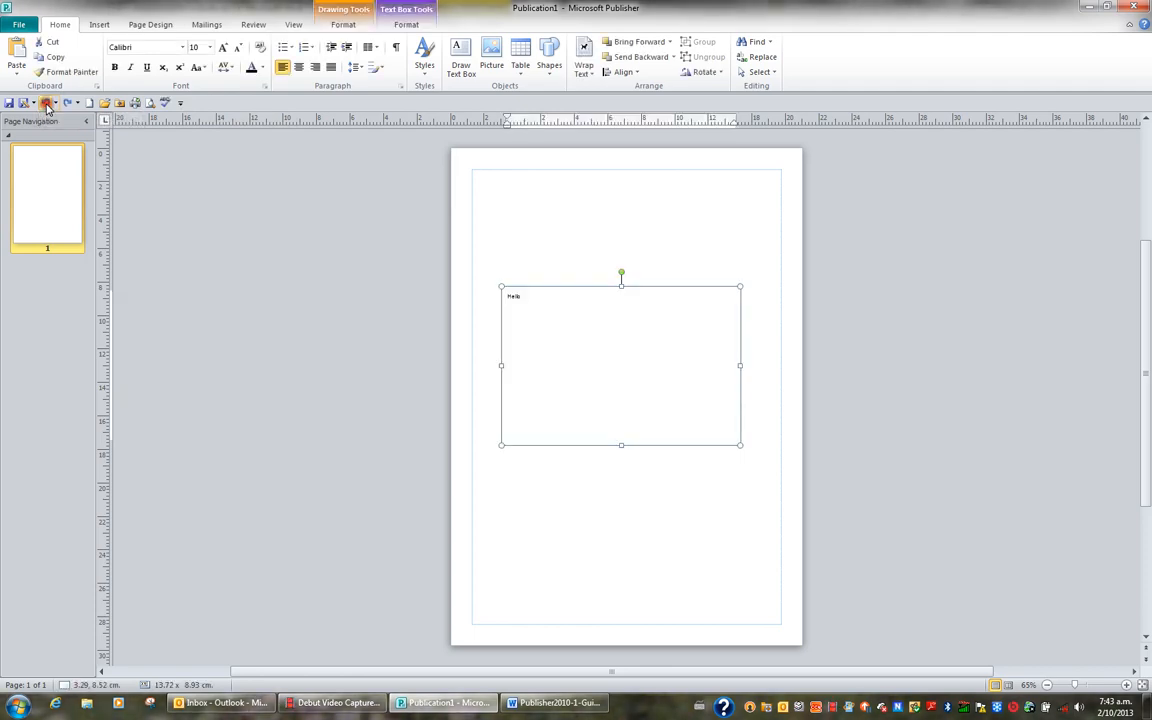
click(541, 324)
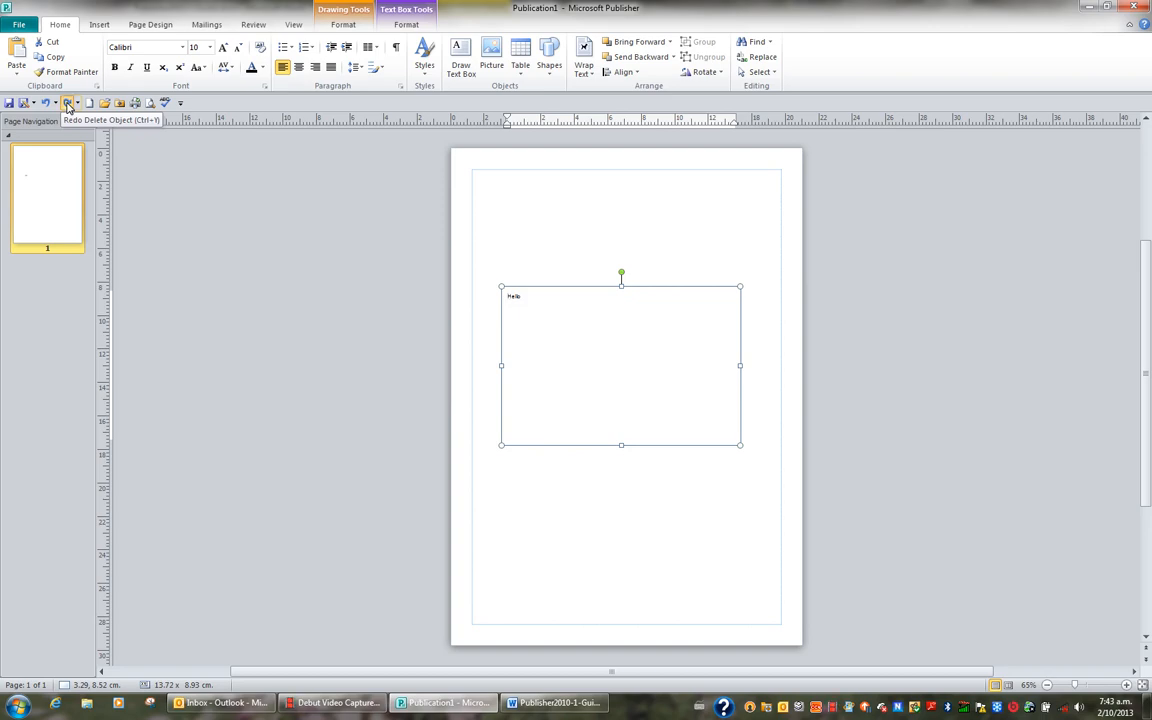
click(67, 104)
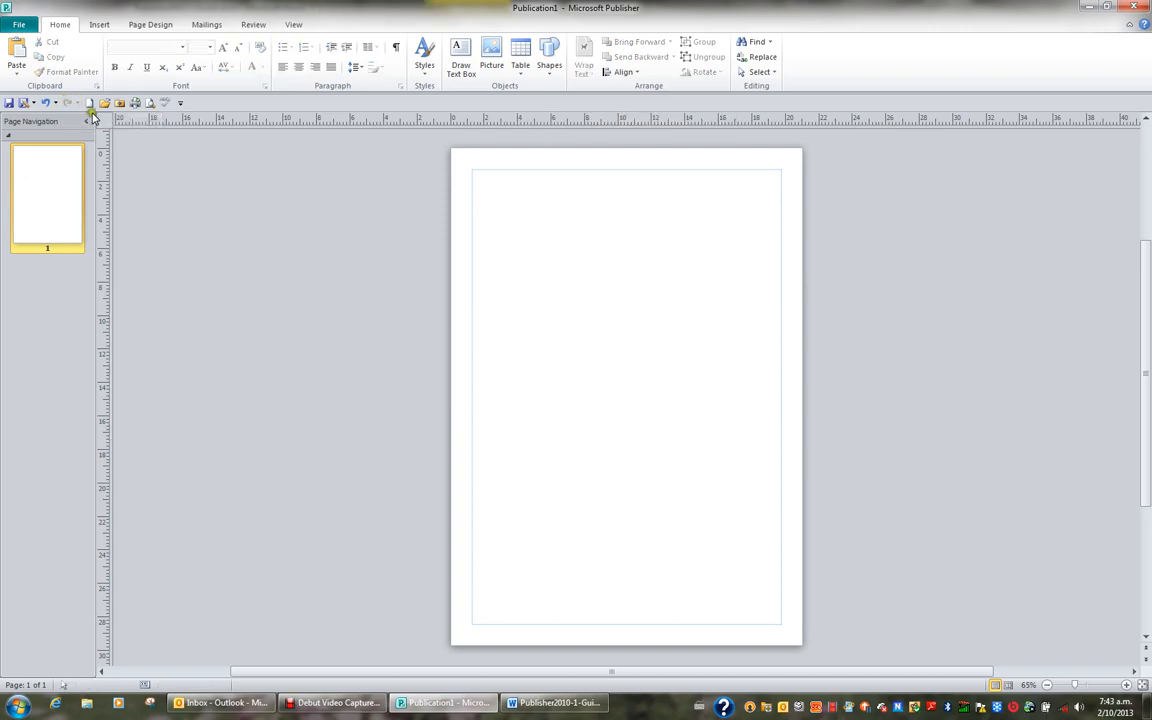
click(44, 104)
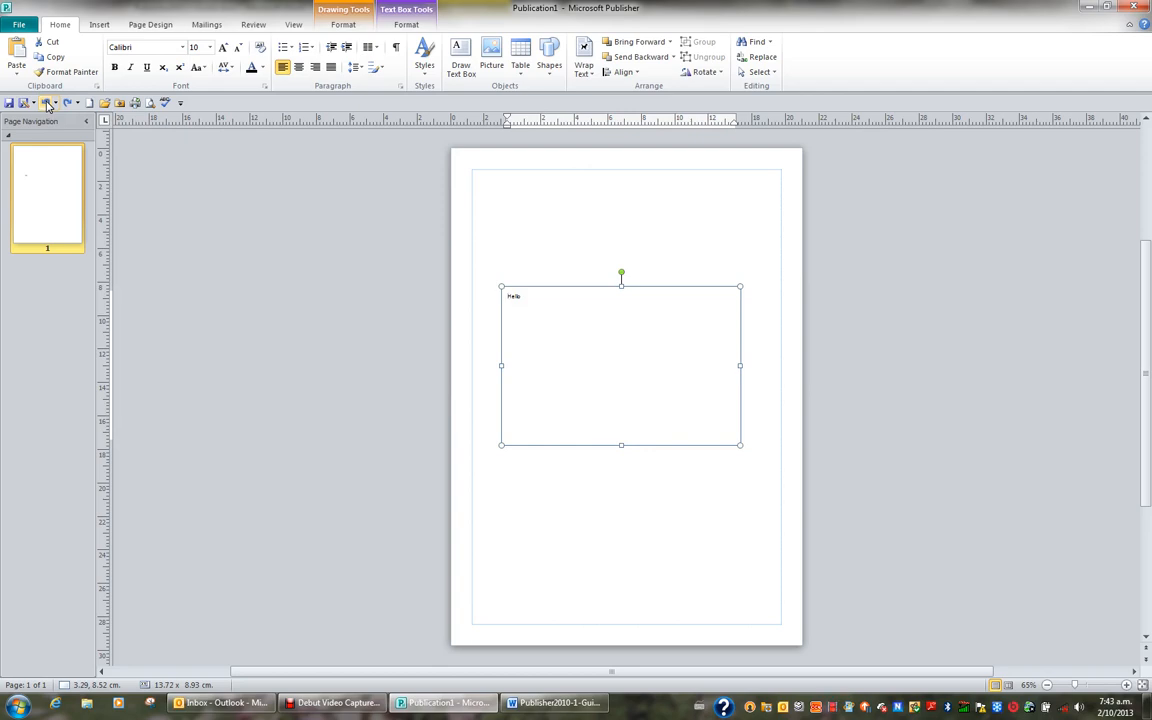
Undo the moves and resizes of the Hello text box back to its originally drawn size and position
click(46, 104)
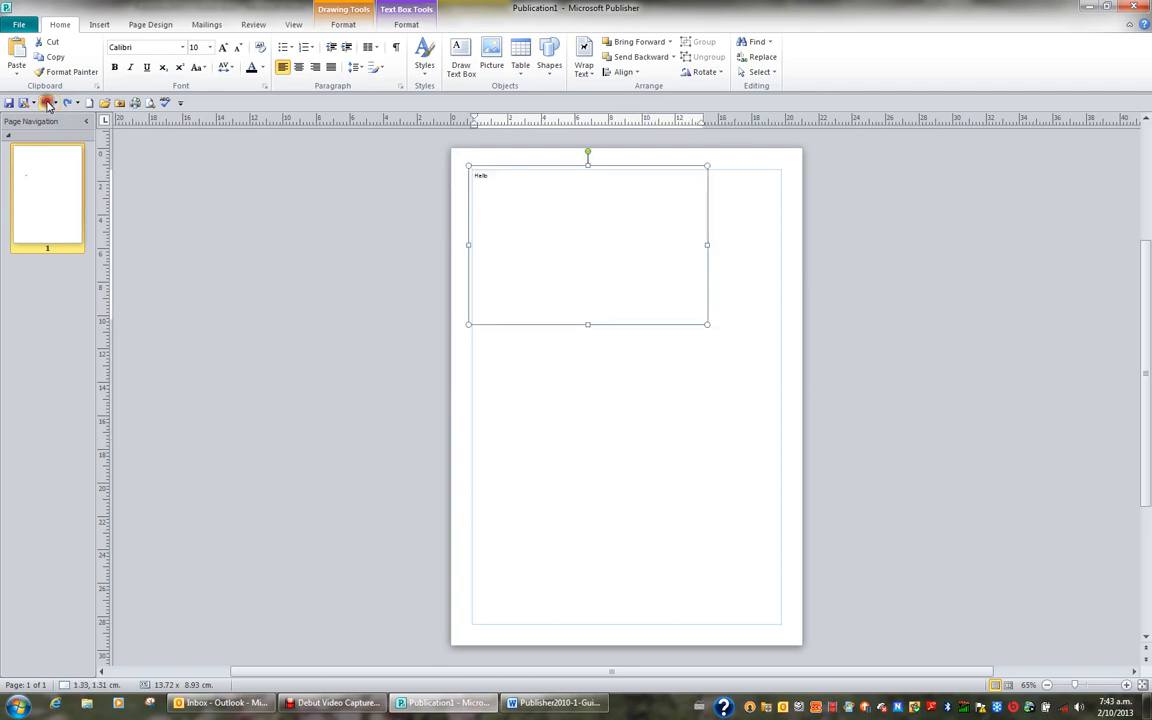
click(46, 104)
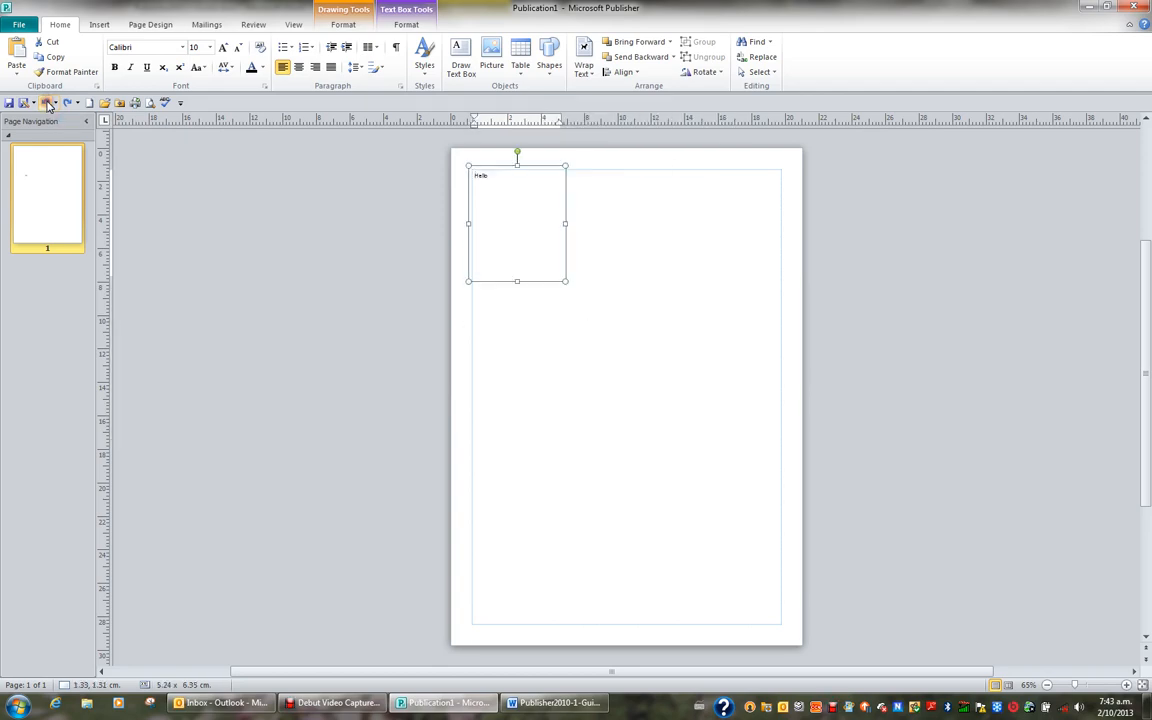
click(46, 104)
click(46, 104)
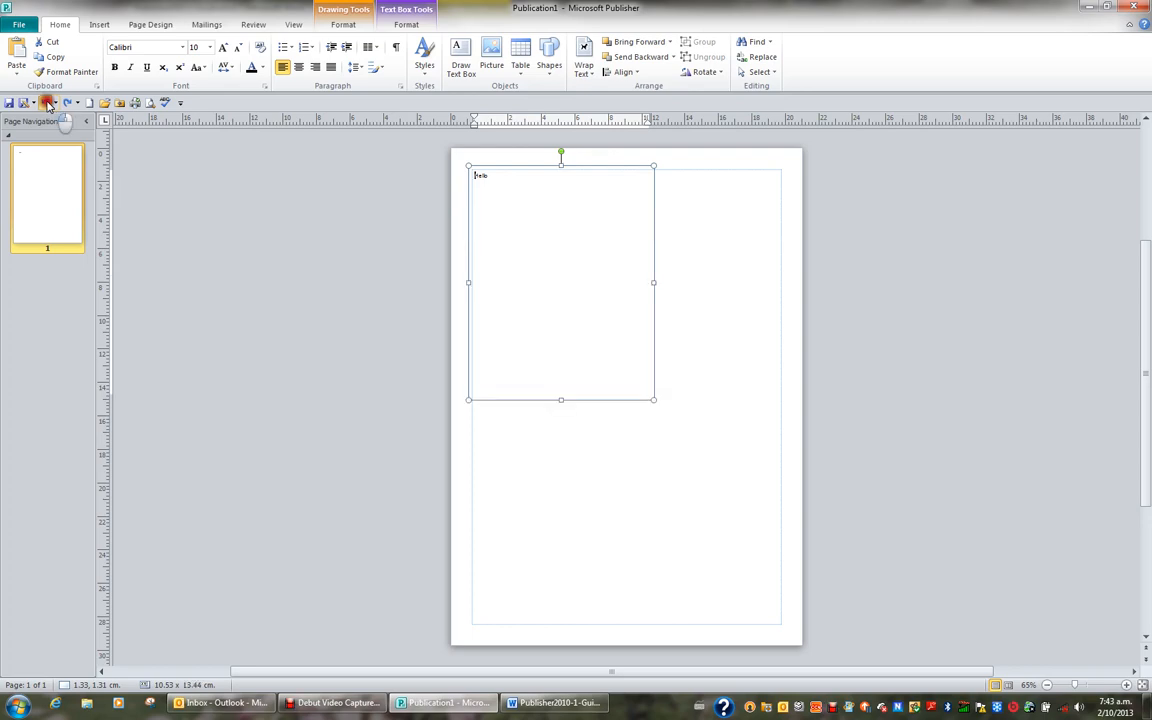
click(46, 104)
click(46, 104)
click(47, 104)
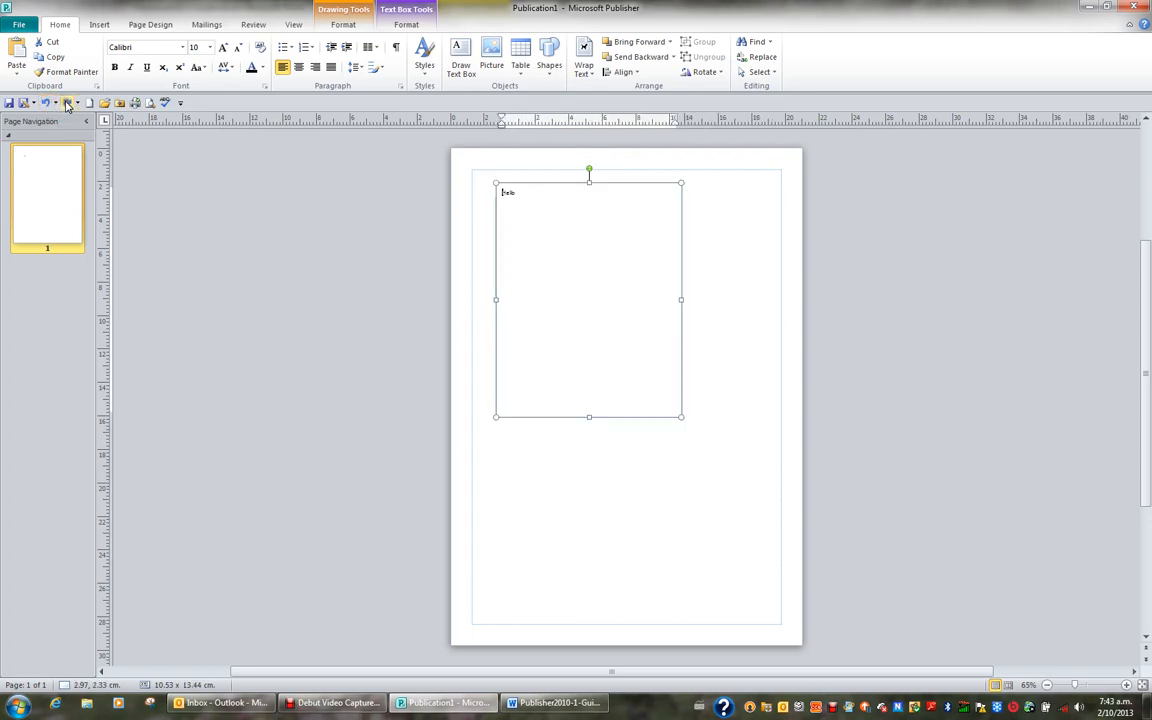
Redo all moves and resizes of the Hello text box until it is back in the middle of the page
click(67, 104)
click(67, 104)
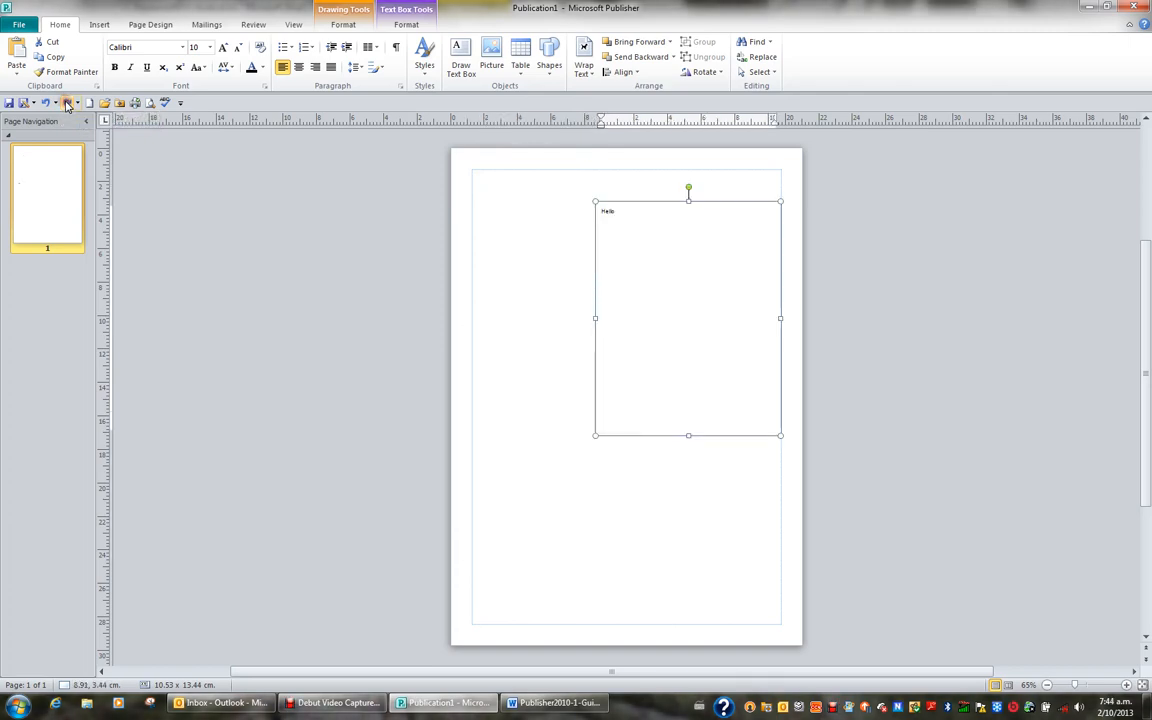
click(67, 104)
click(67, 104)
click(67, 104)
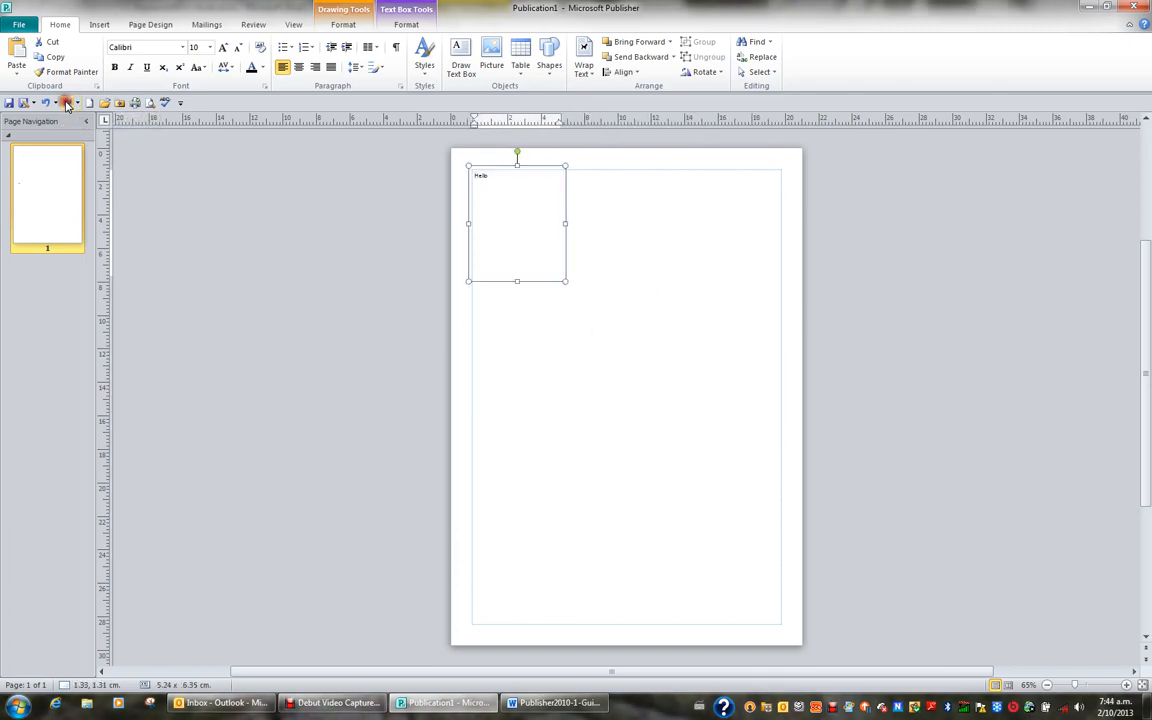
click(67, 104)
click(67, 104)
click(67, 104)
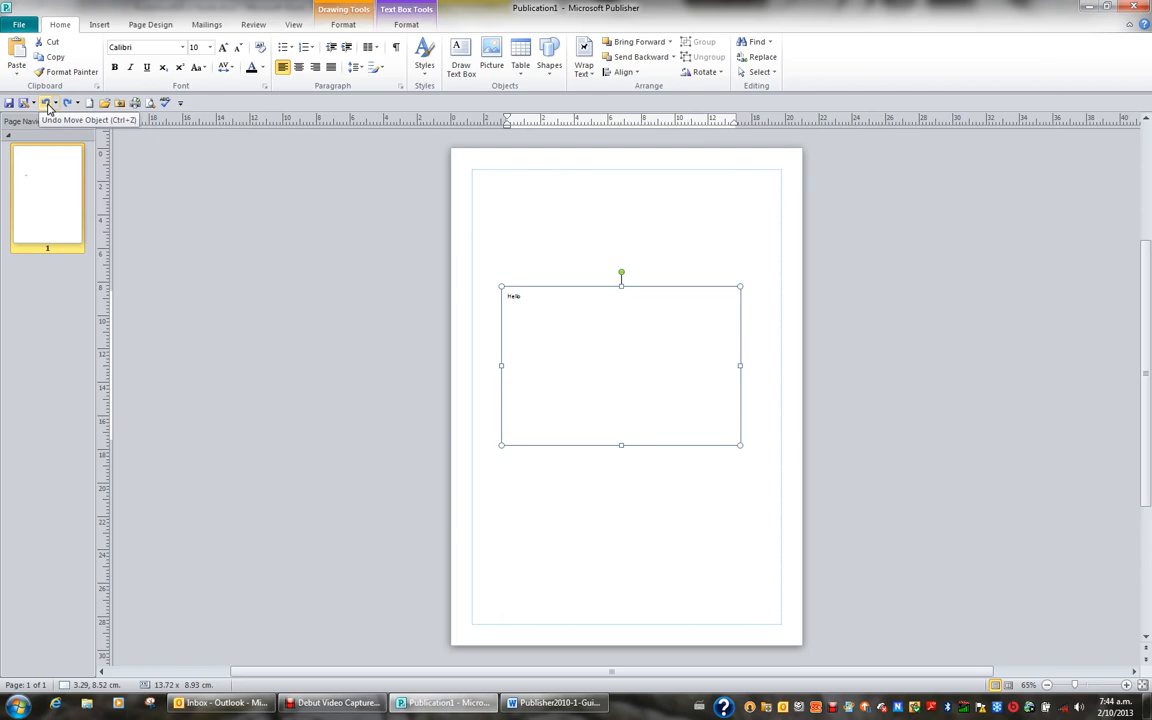
Undo and redo the latest move and resizes of the Hello text box repeatedly, finishing with all of them redone
click(47, 104)
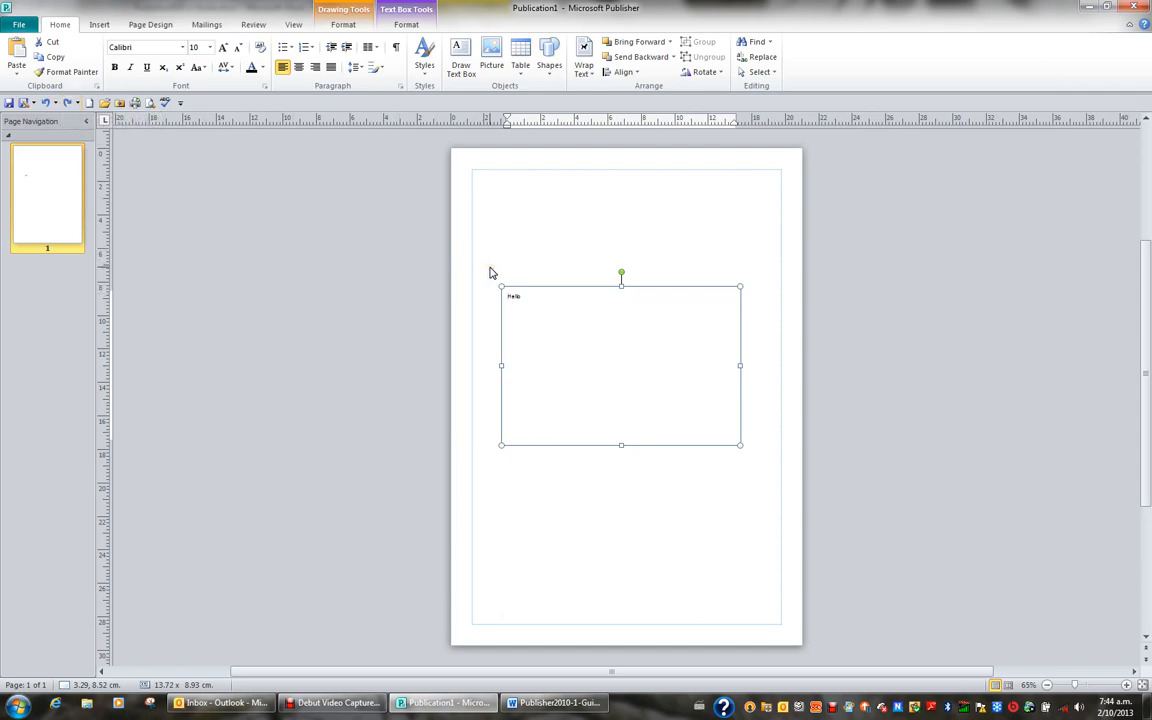
key(ctrl+z)
key(ctrl+z)
key(ctrl+z)
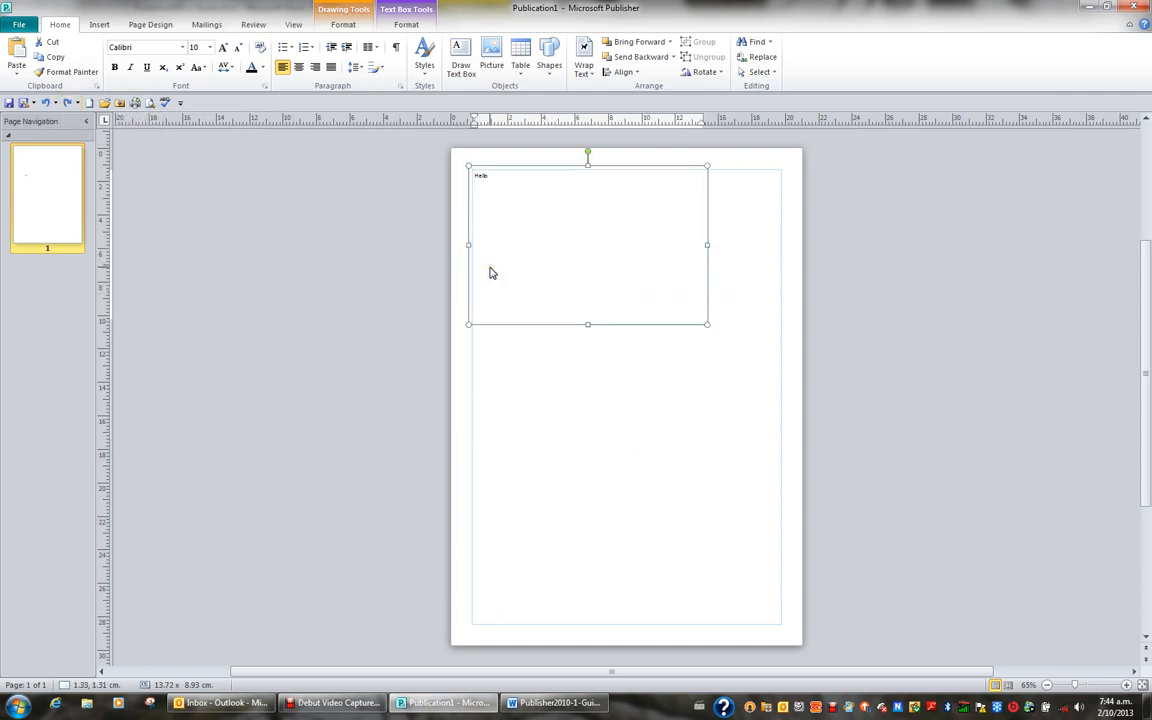
key(ctrl+y)
key(ctrl+y)
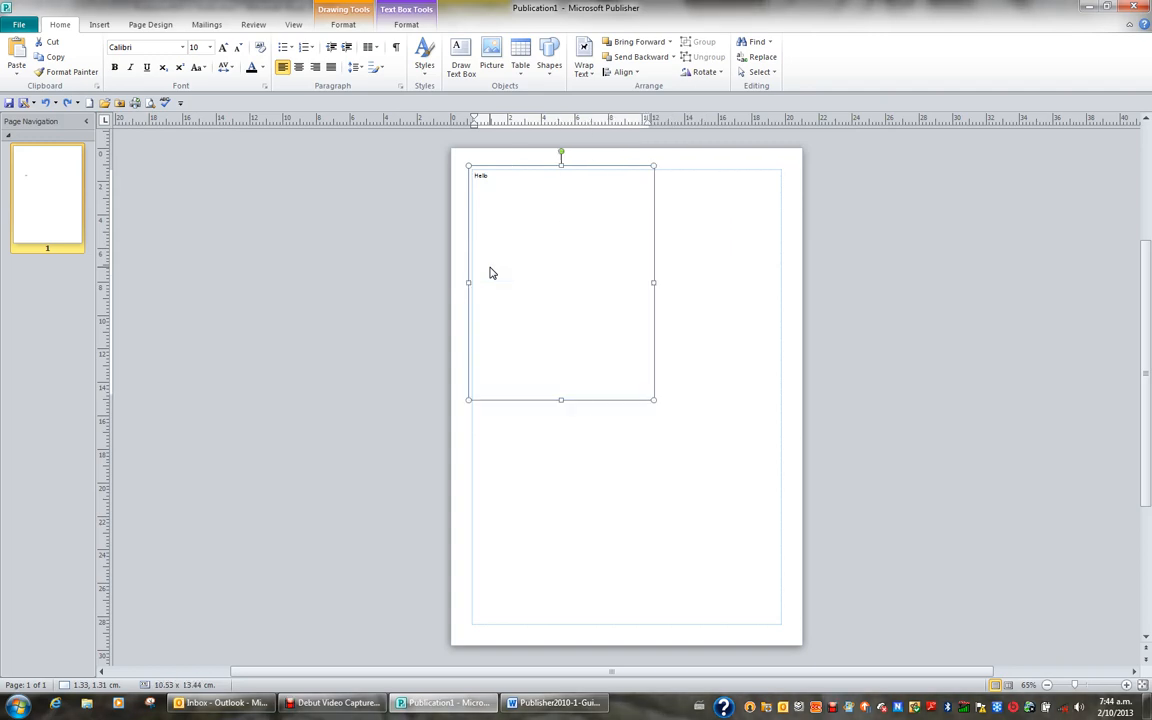
key(ctrl+z)
key(ctrl+z)
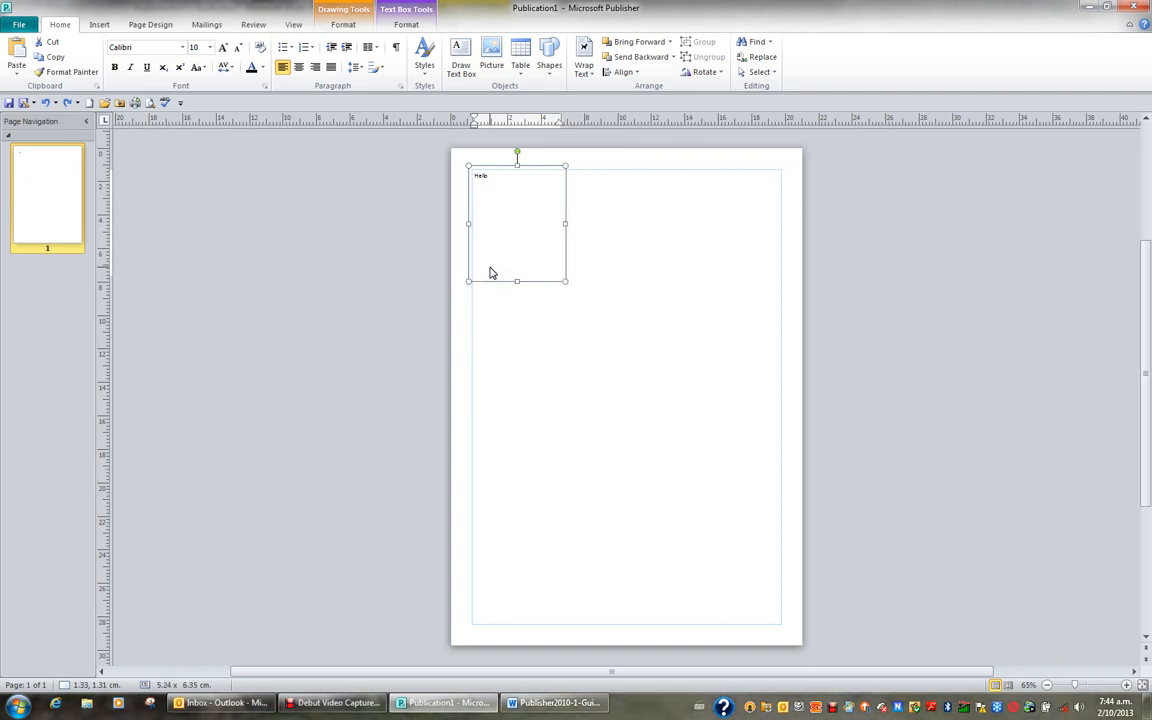
key(ctrl+y)
key(ctrl+y)
key(ctrl+y)
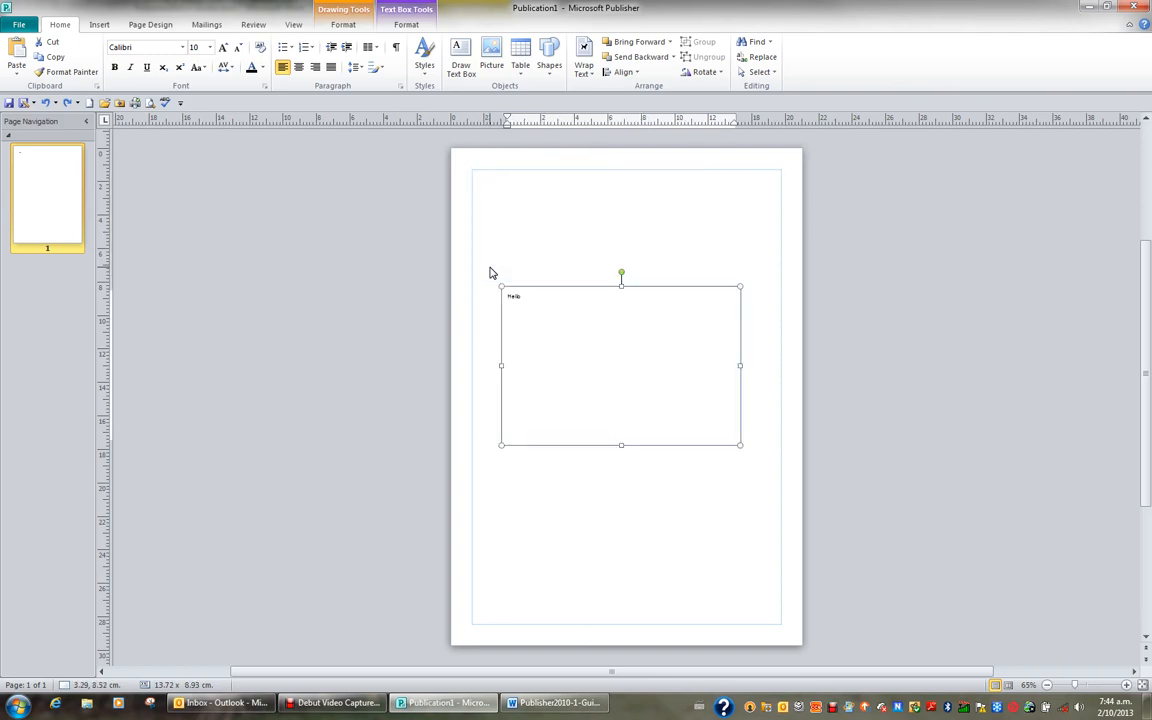
Delete the Hello text box from the page
key(Delete)
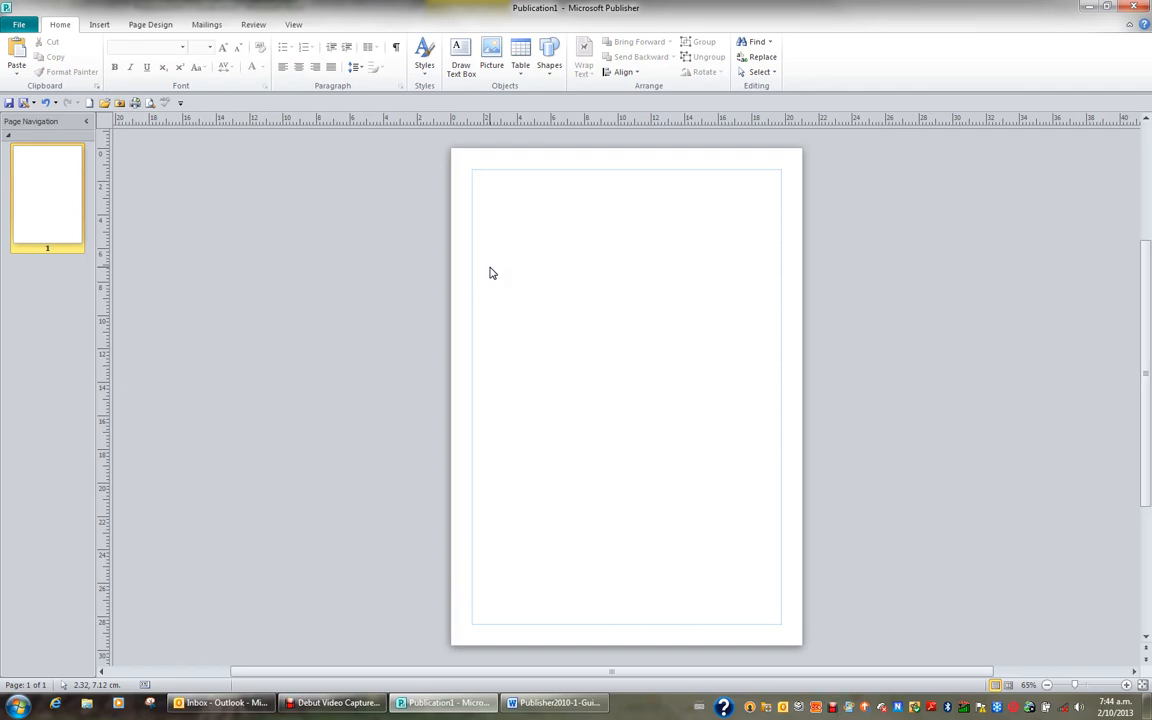
click(490, 268)
Draw a text box about 18.4 × 5.6 cm across the top between the margins and one about 8.8 × 21.2 cm below it along the left margin
click(461, 64)
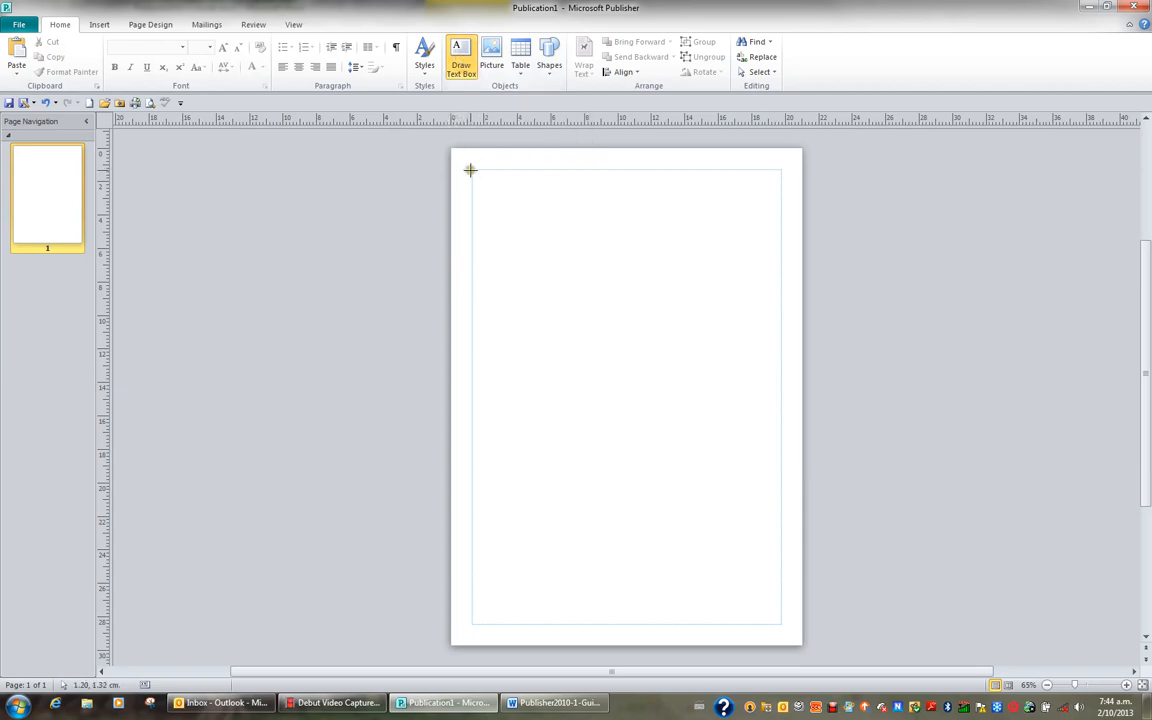
mouse_move(471, 170)
mouse_down()
mouse_move(476, 249)
mouse_move(586, 275)
mouse_move(781, 264)
mouse_up()
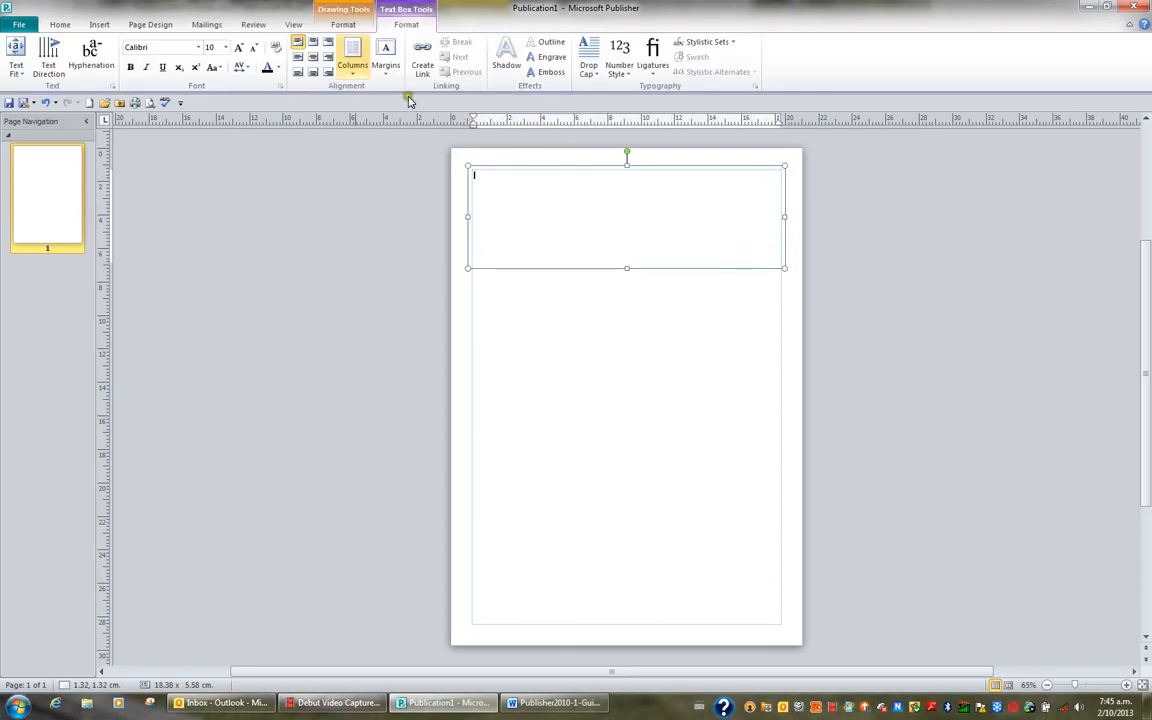
click(56, 26)
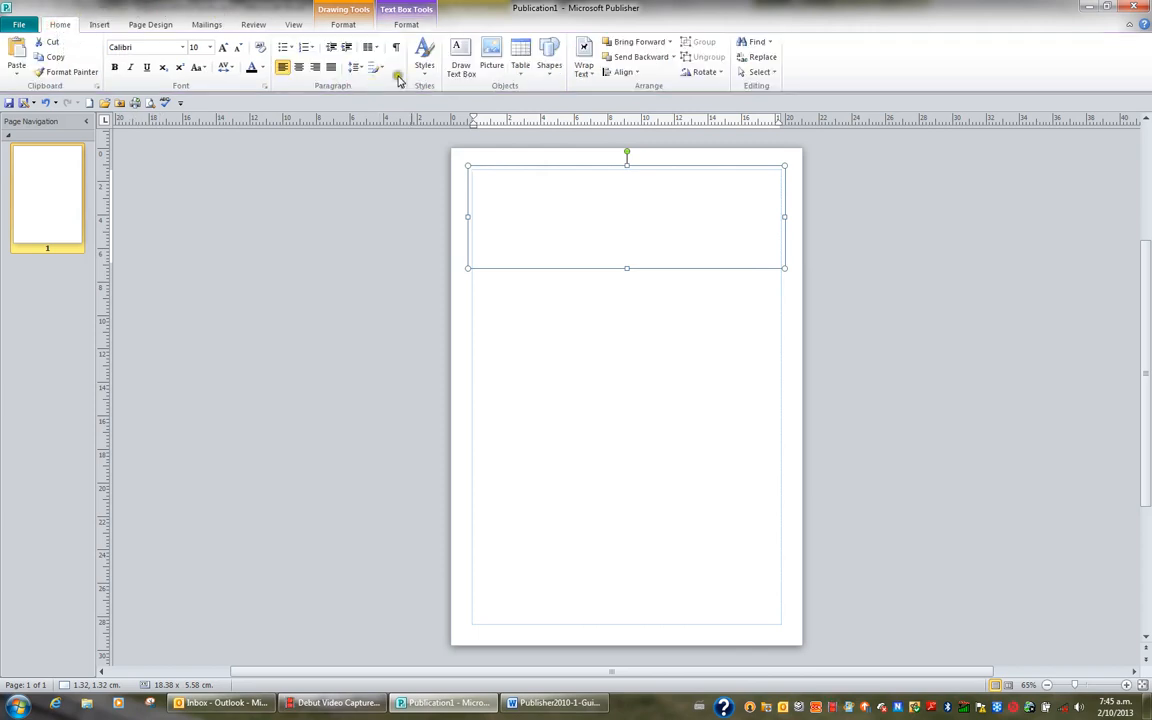
click(461, 64)
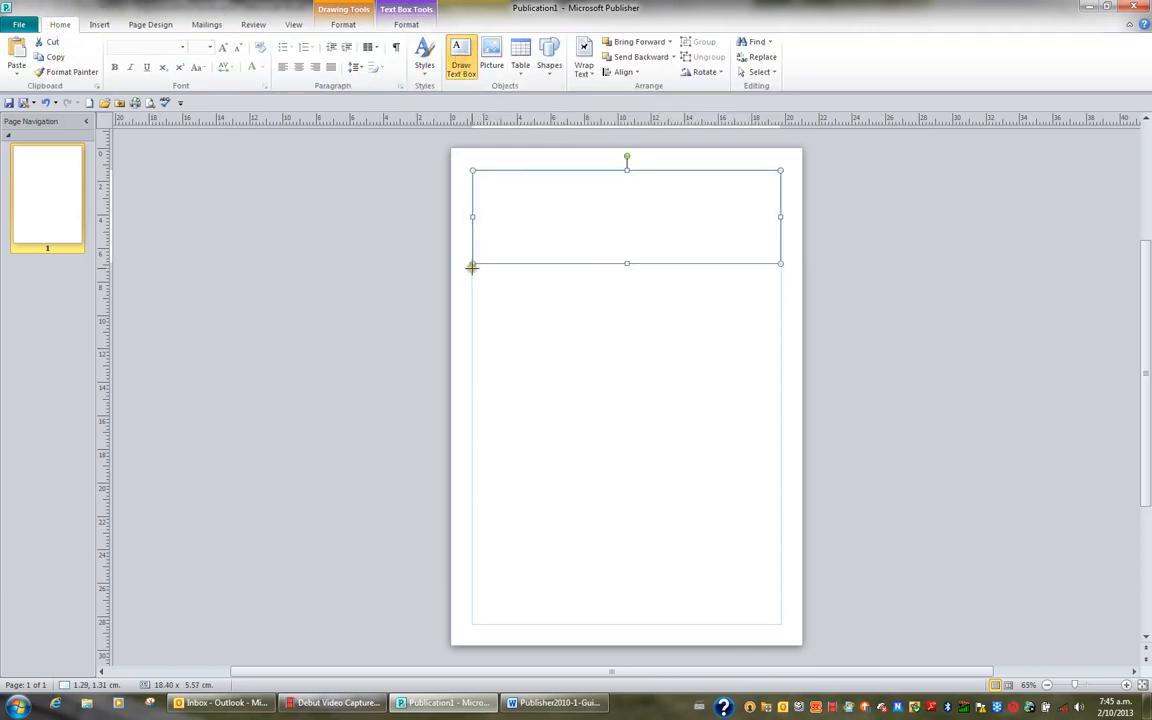
mouse_move(472, 267)
mouse_down()
mouse_move(566, 424)
mouse_move(583, 544)
mouse_move(620, 597)
mouse_move(620, 625)
mouse_up()
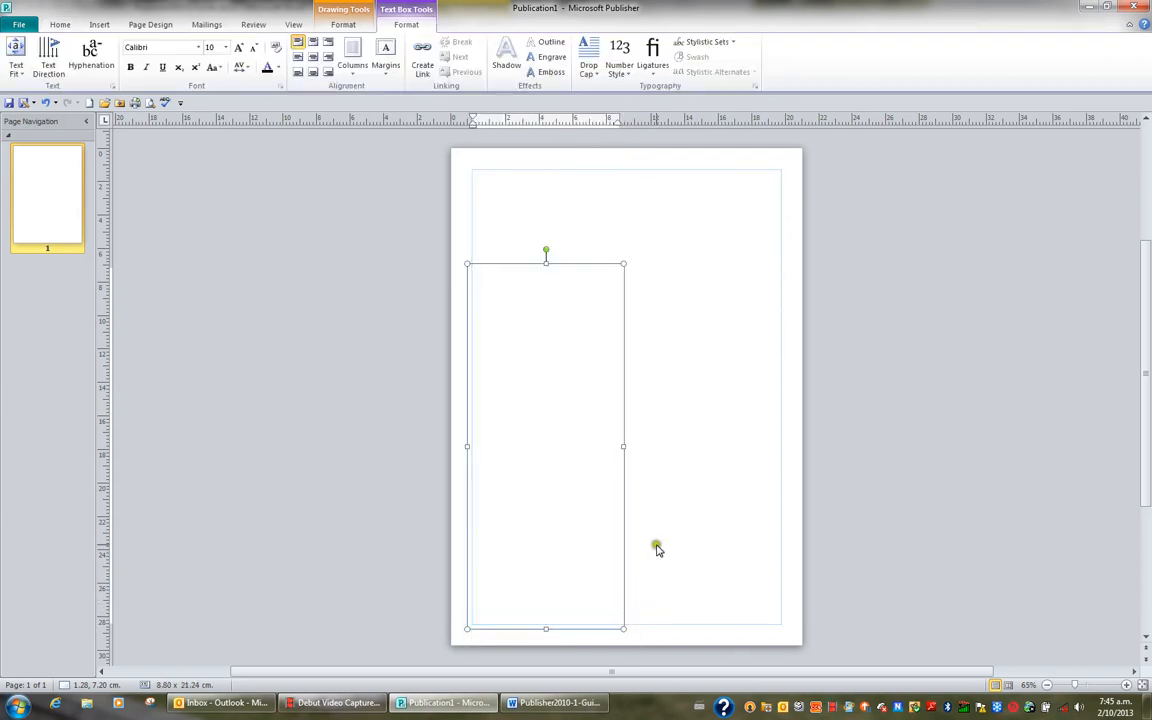
Draw three text boxes stacked in the right column below the heading, about 9.1 × 6.4 cm, 9.1 × 7.2 cm and 9.4 × 6.9 cm
click(56, 22)
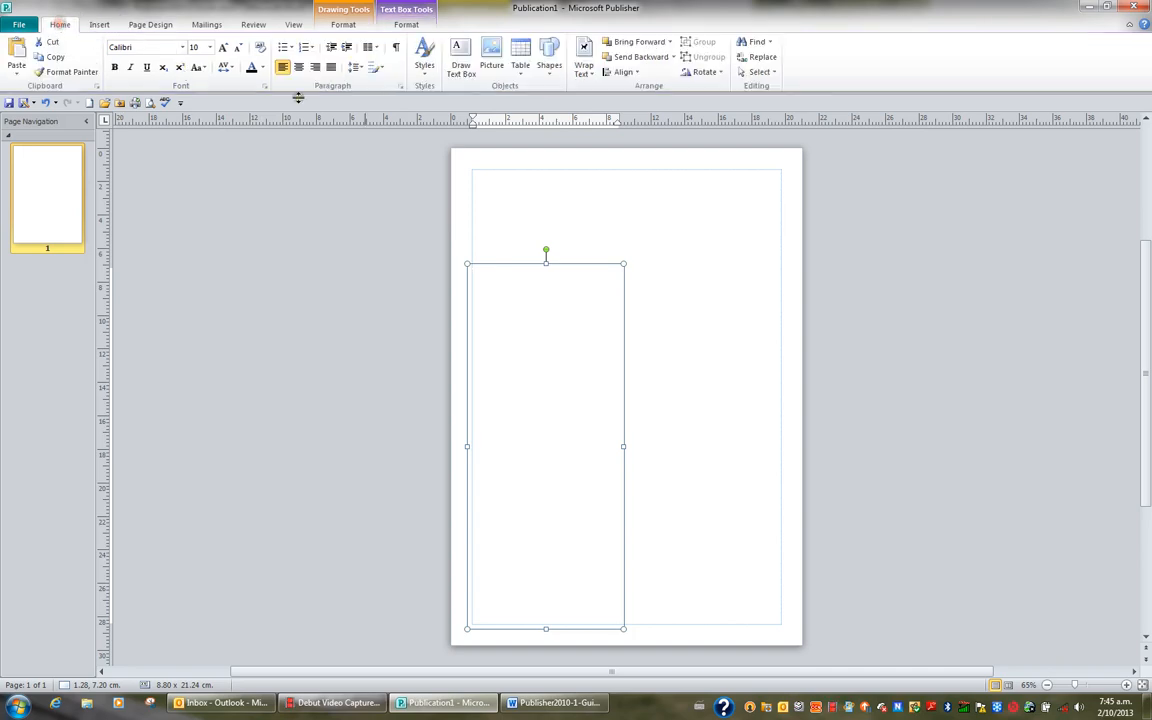
click(460, 60)
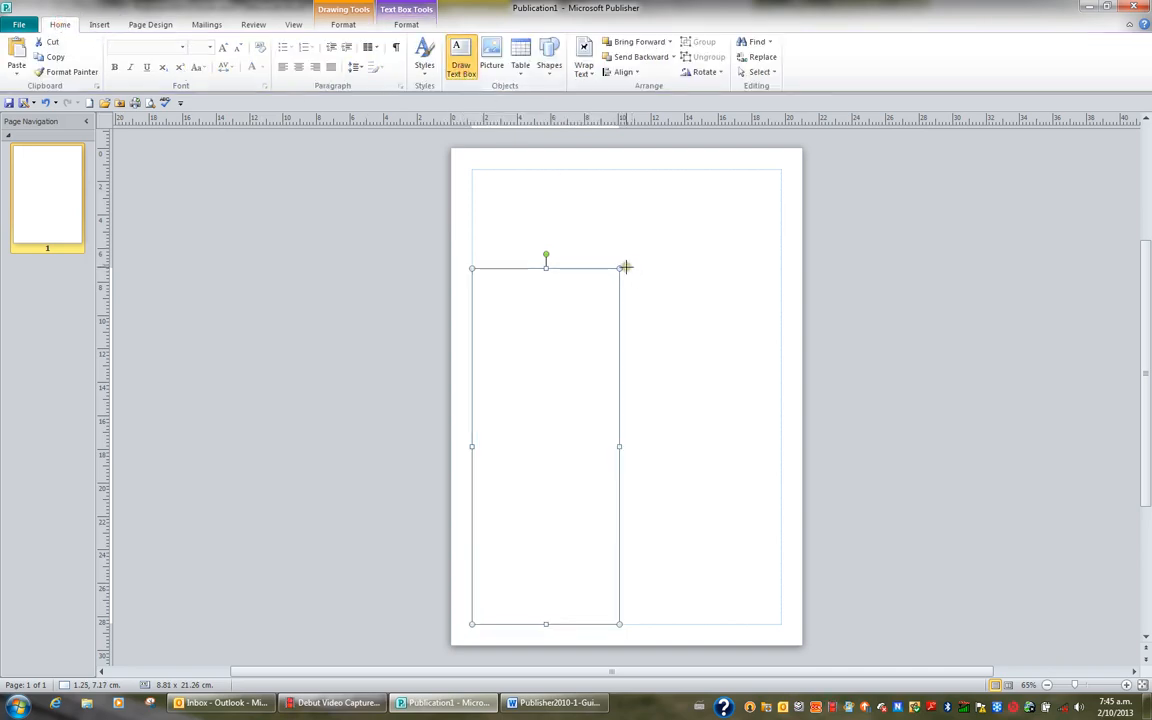
mouse_move(624, 268)
mouse_down()
mouse_move(764, 352)
mouse_move(778, 378)
mouse_up()
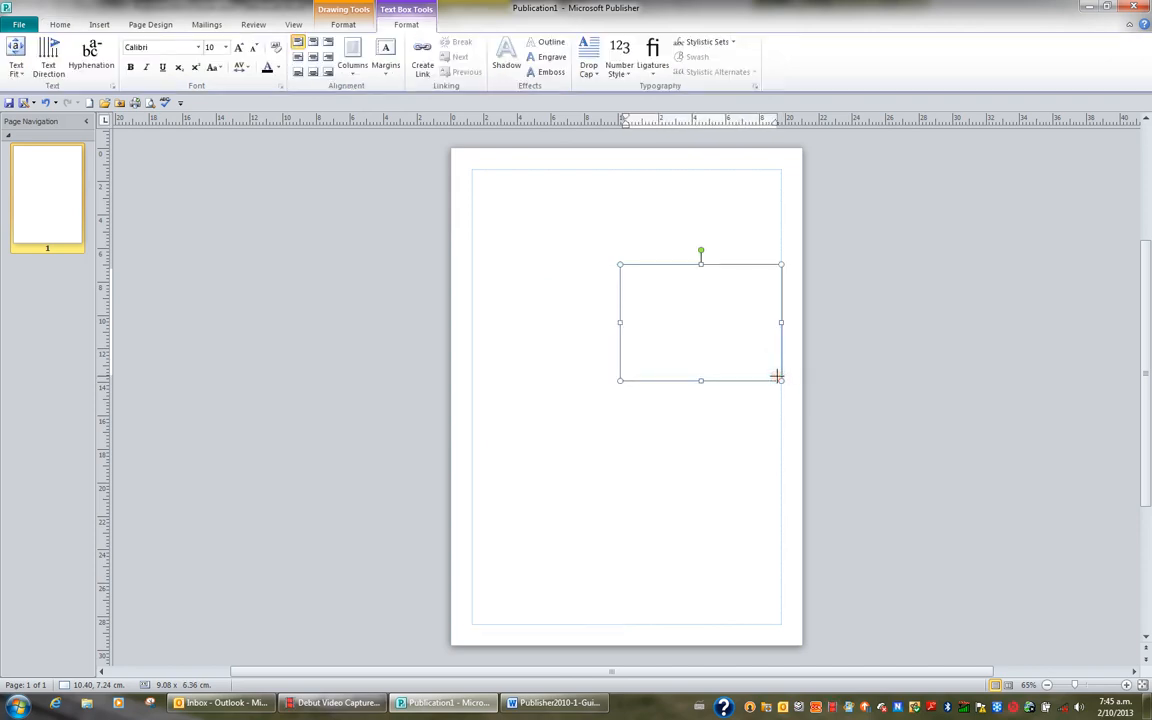
click(63, 27)
click(460, 58)
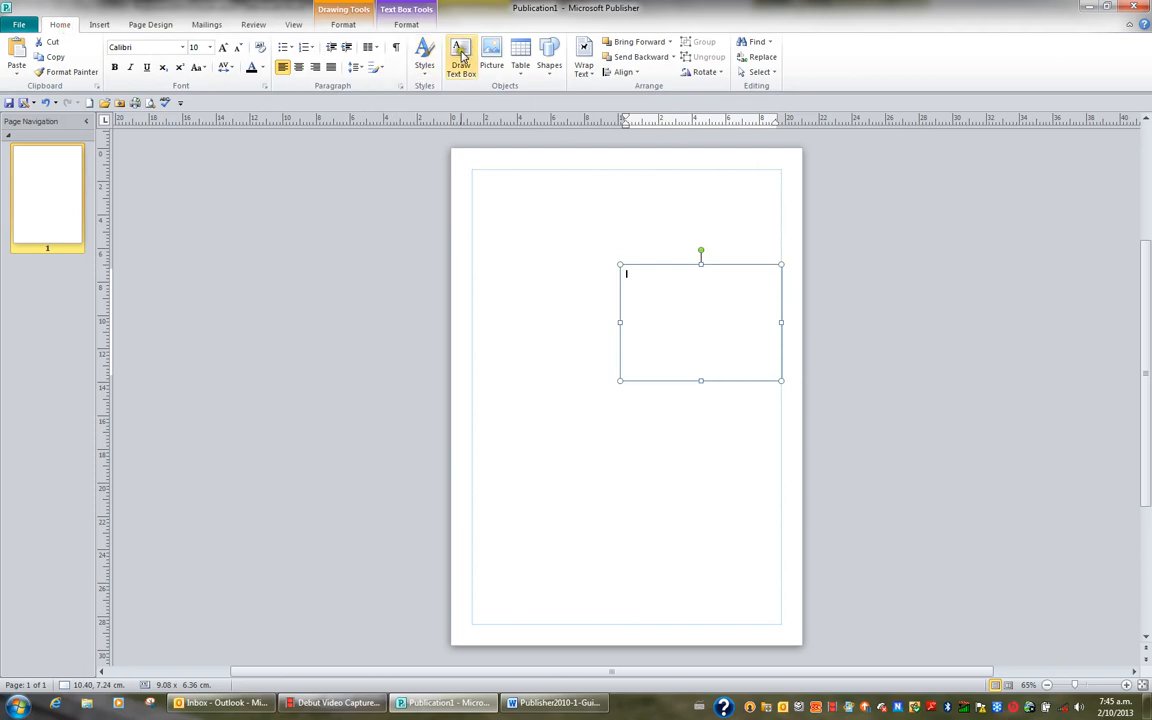
mouse_move(625, 381)
mouse_down()
mouse_move(758, 455)
mouse_move(776, 502)
mouse_up()
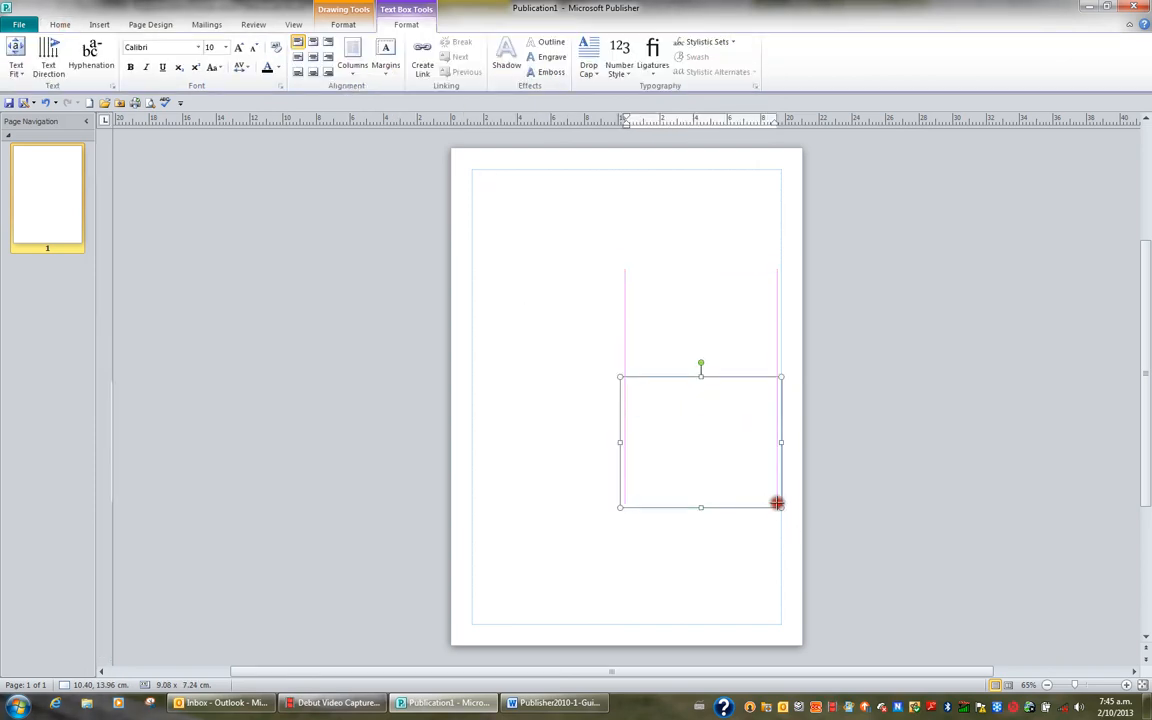
click(62, 26)
click(461, 60)
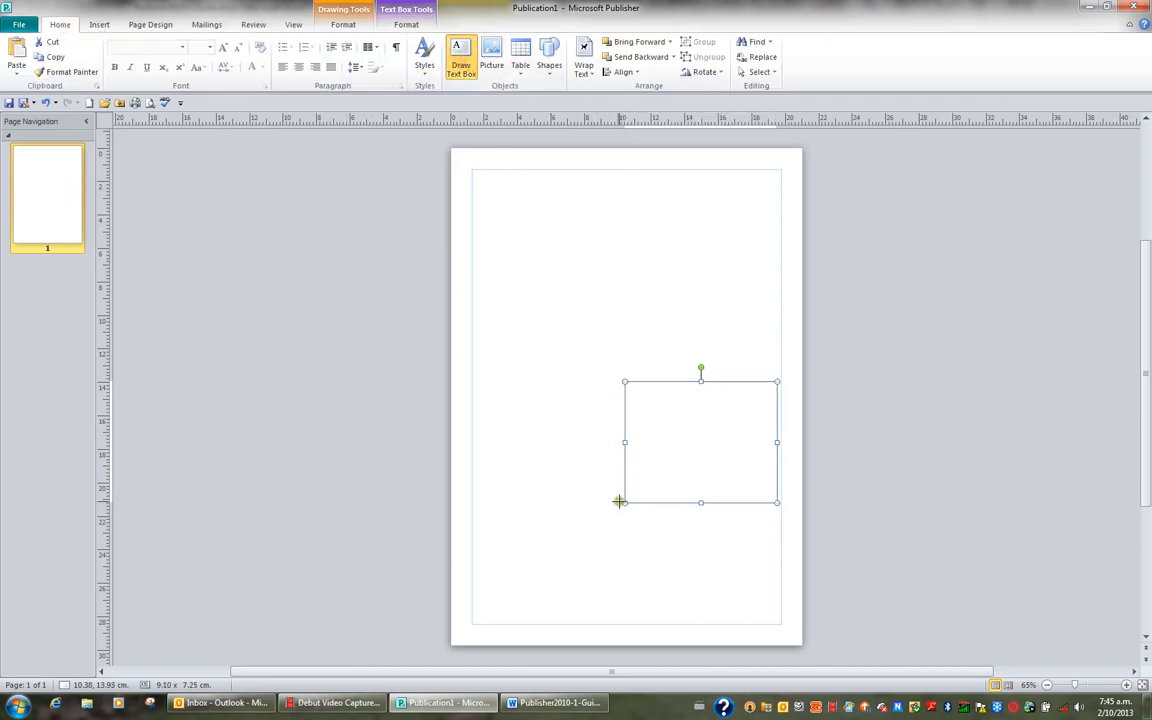
drag(624, 508, 780, 621)
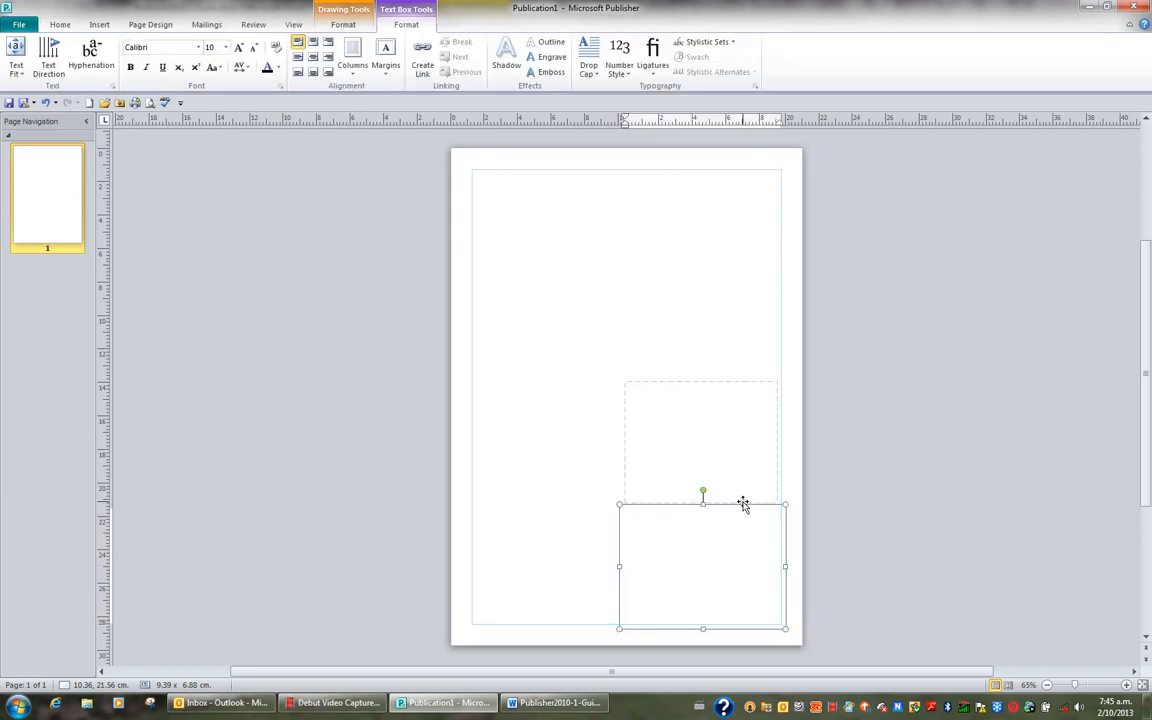
Turn on the display of boundaries around all text boxes on the page
drag(731, 497, 701, 349)
click(295, 27)
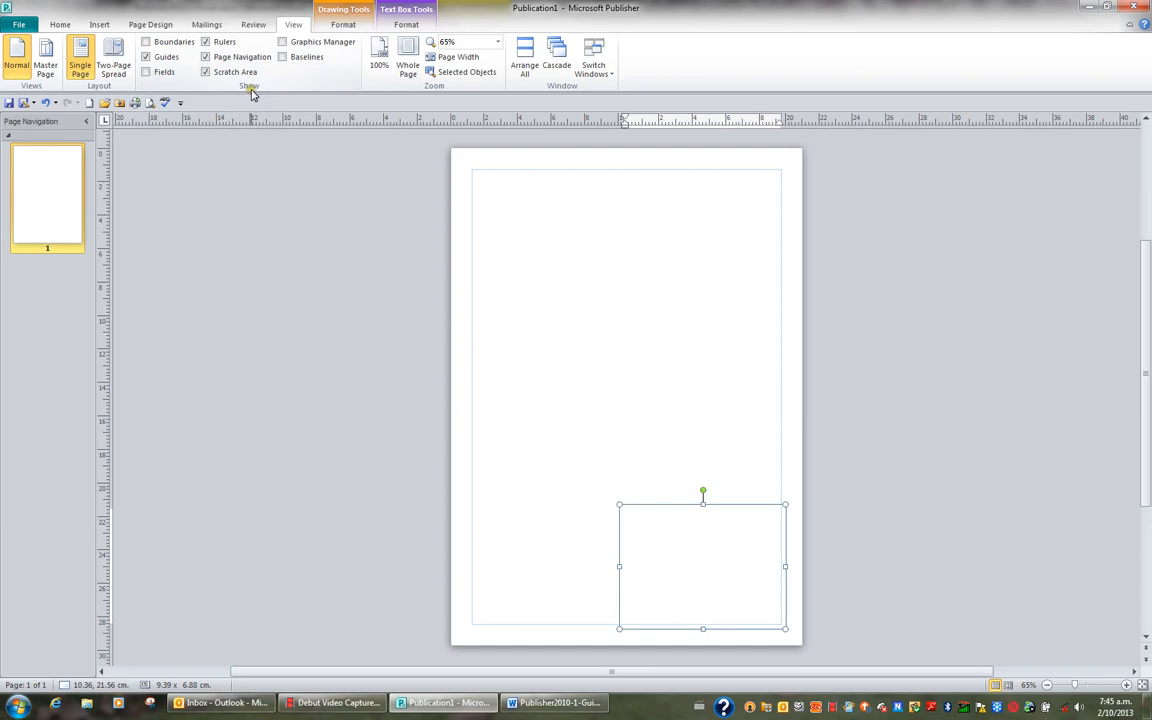
click(147, 44)
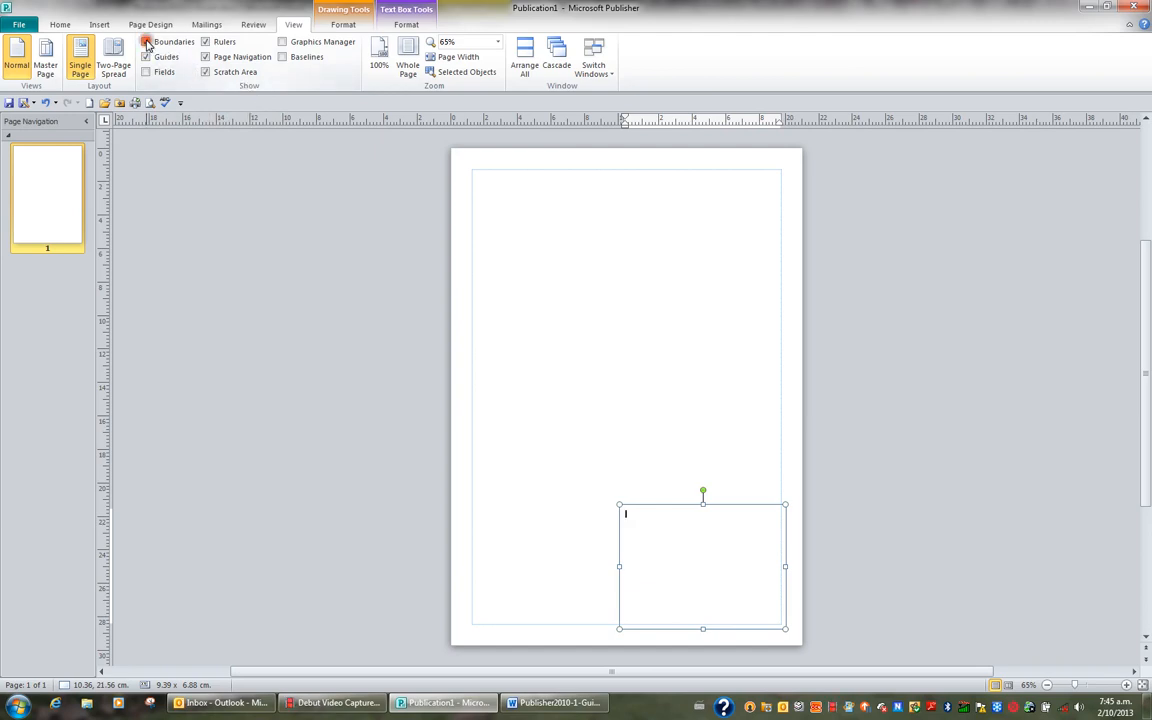